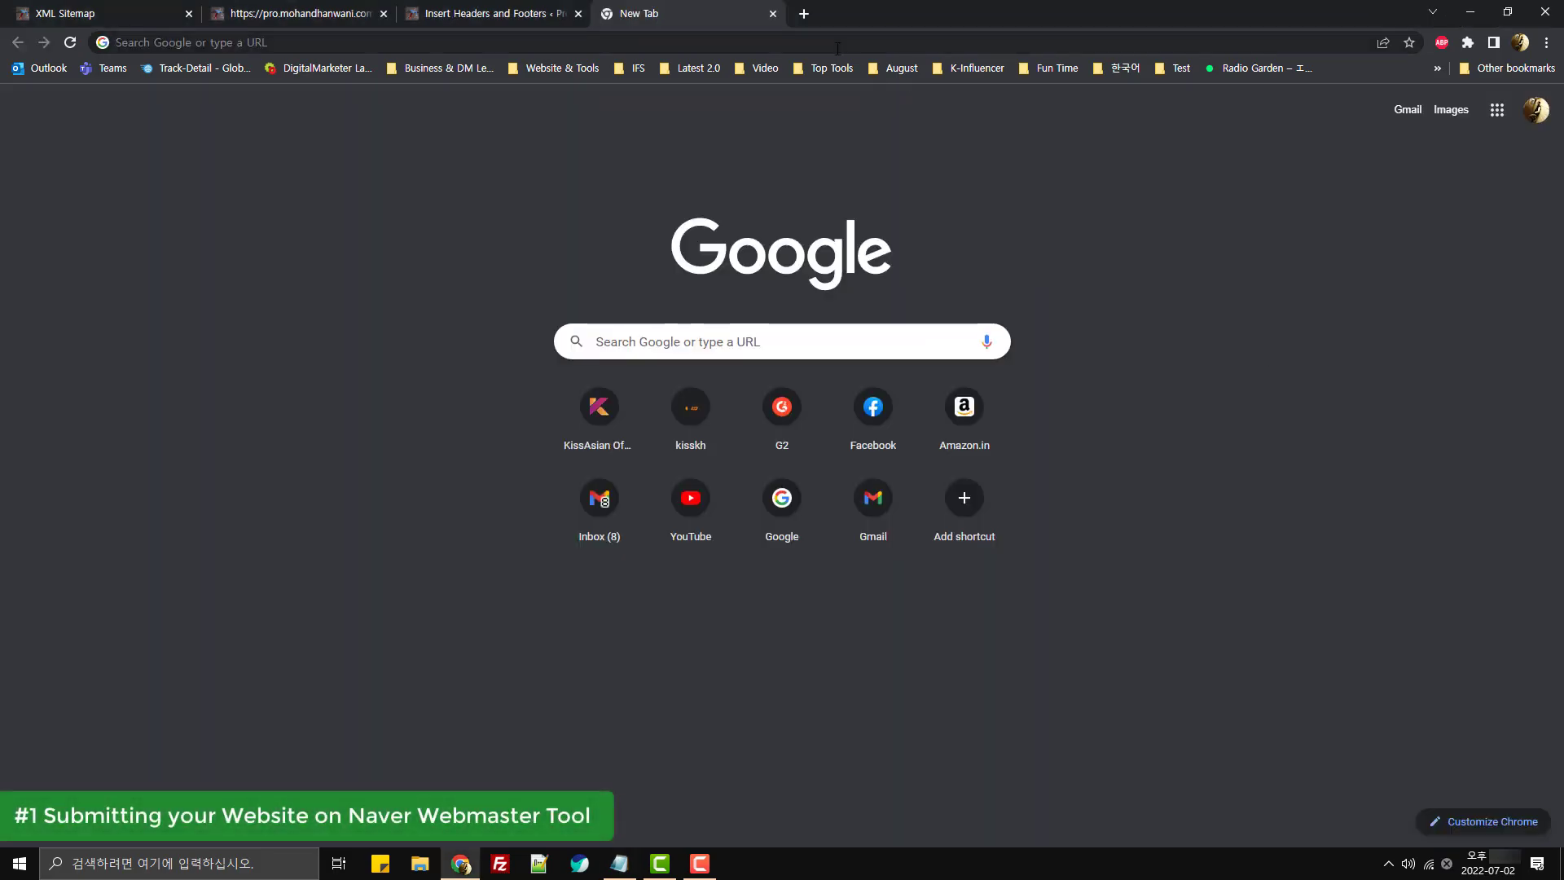
- Go to searchadvisor.naver.com, open 웹마스터 도구, and sign in to the Naver account
click(837, 48)
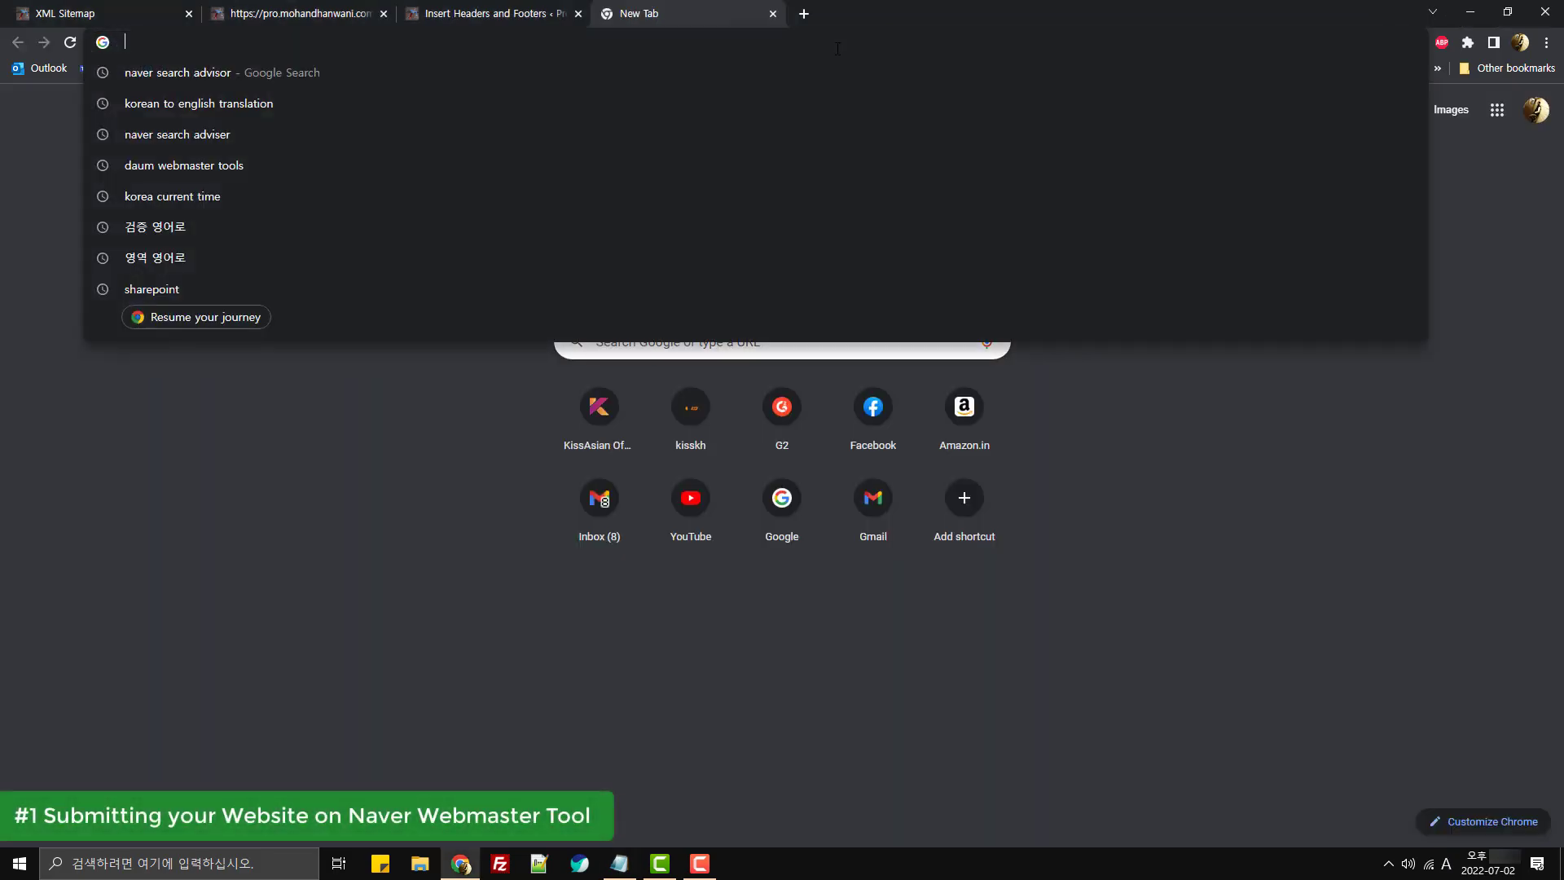
text(sear)
key(Right)
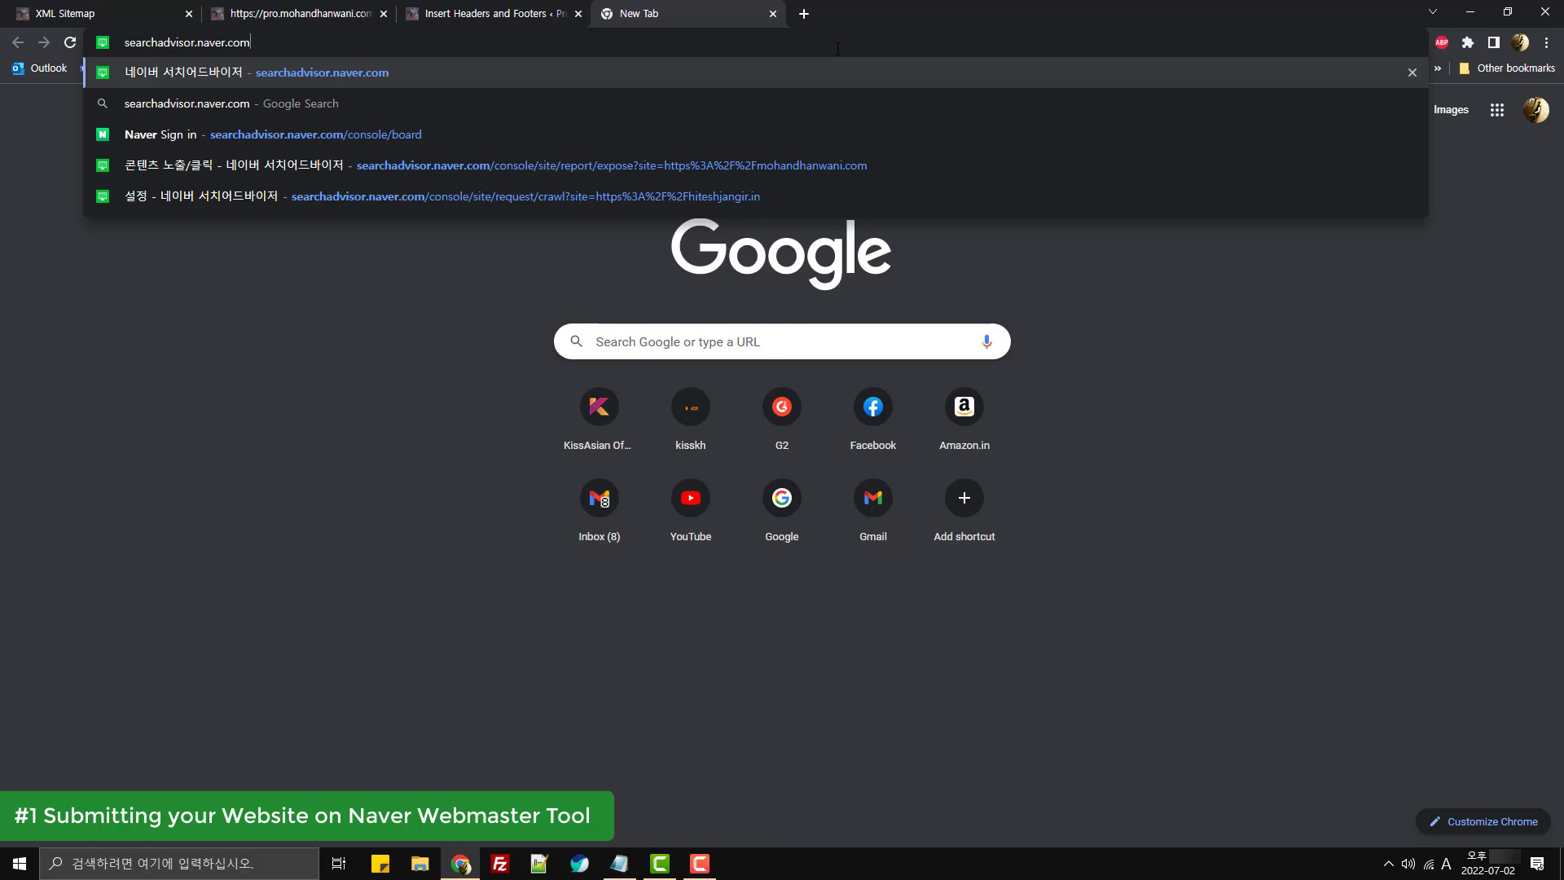
key(Return)
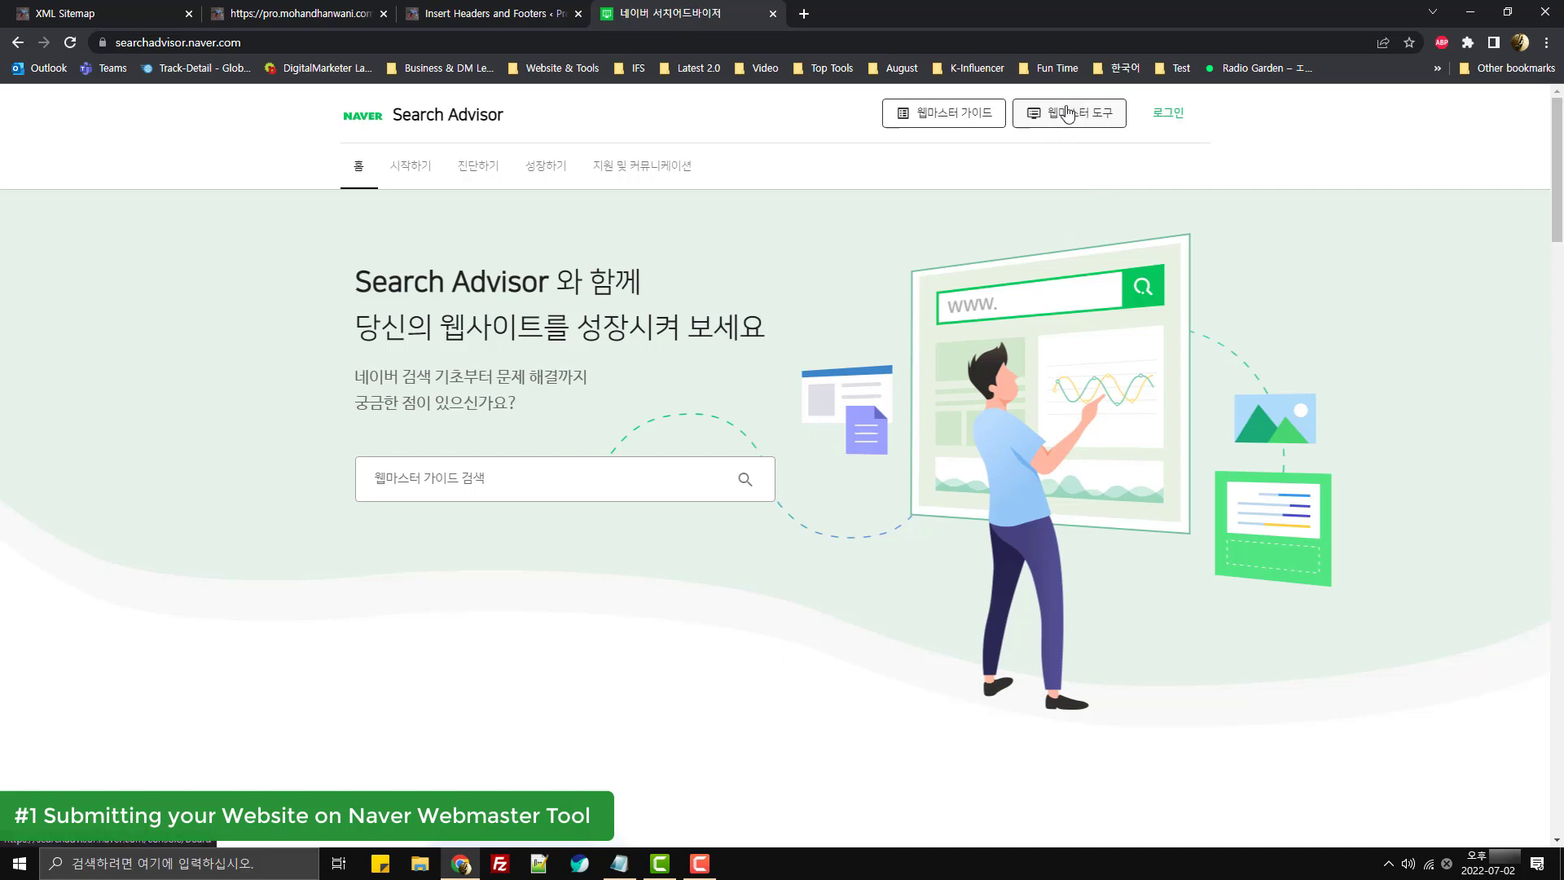
click(1068, 113)
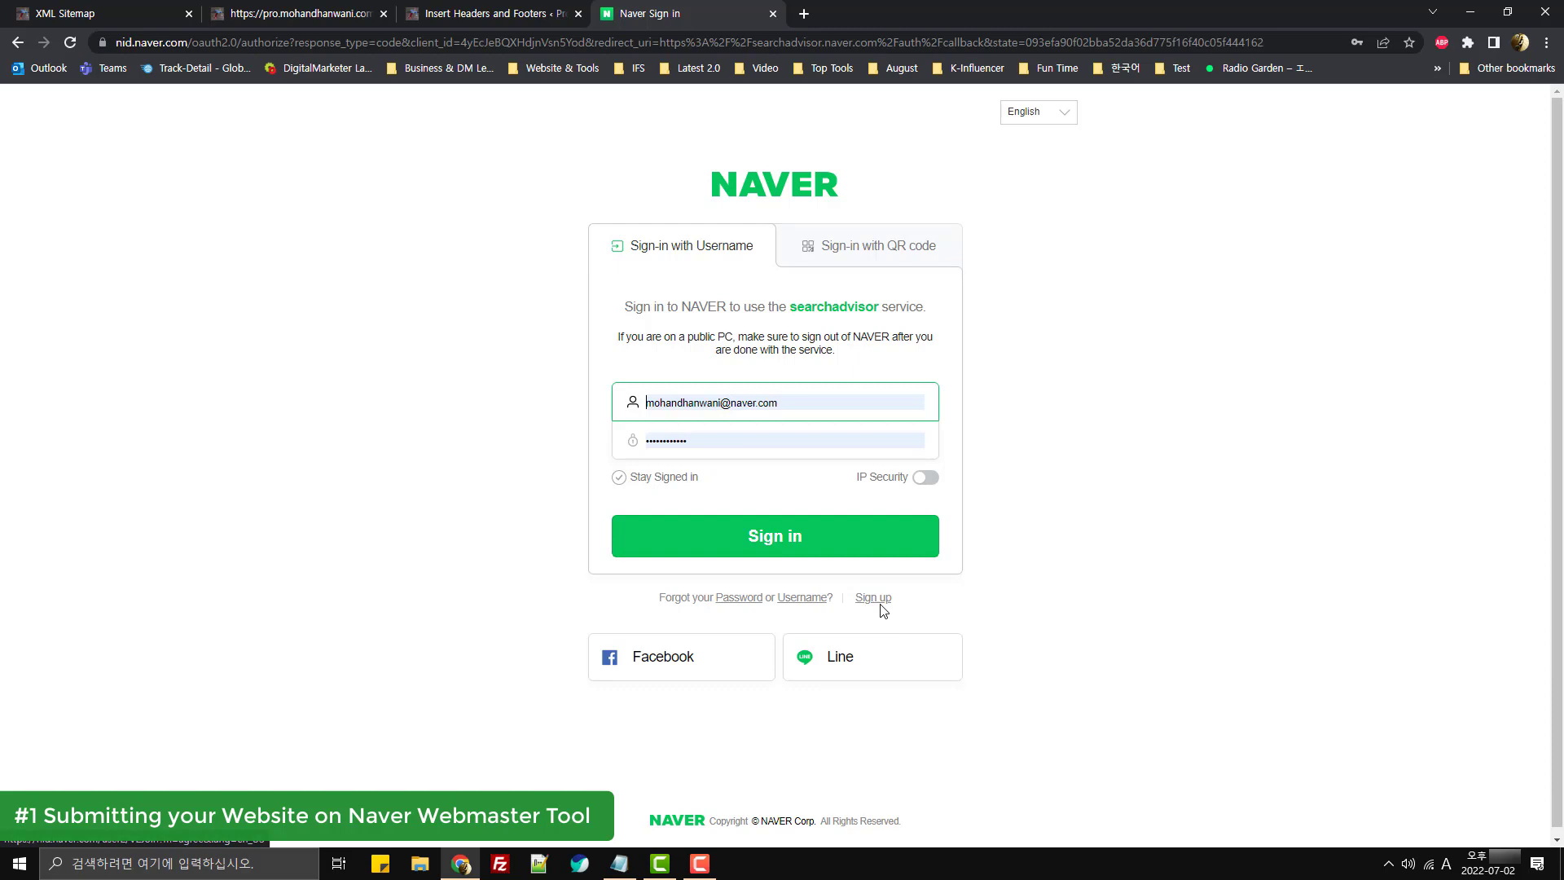
click(764, 544)
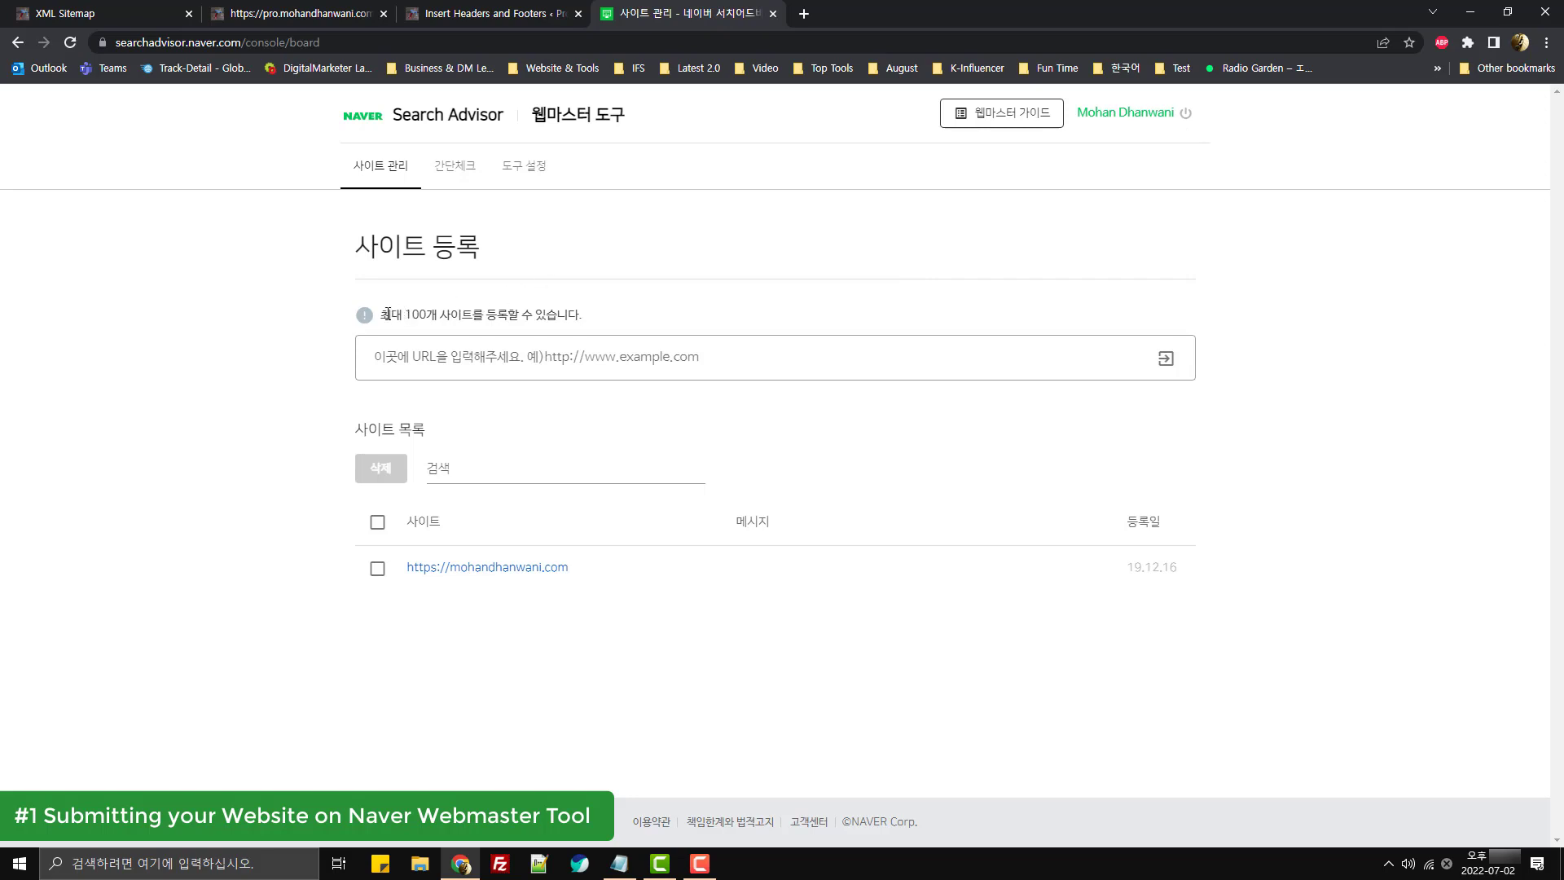
drag(390, 314, 429, 314)
click(432, 276)
click(525, 357)
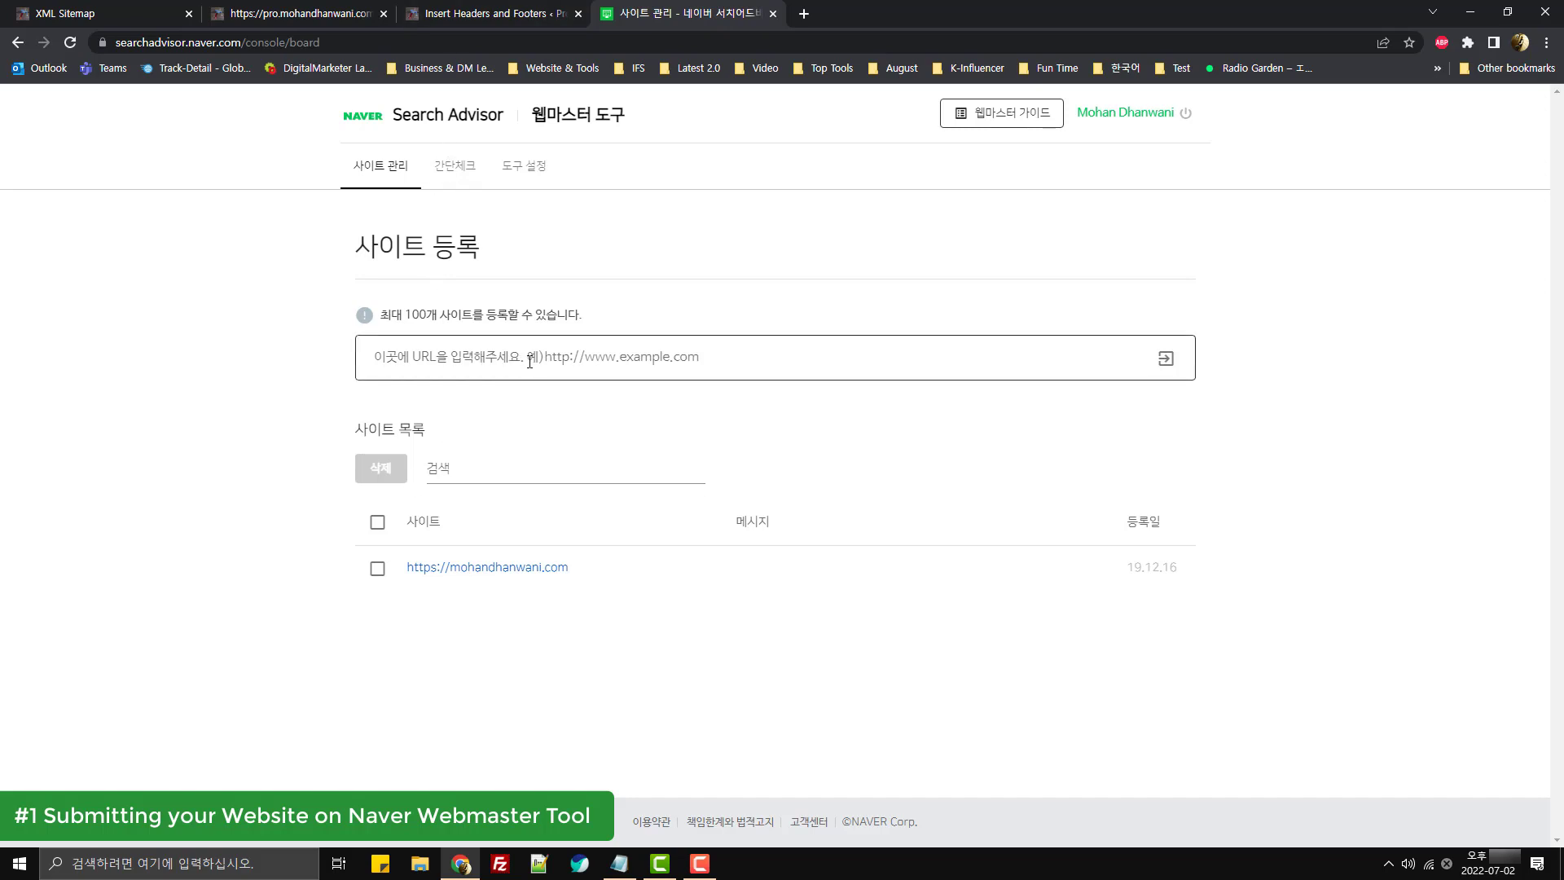
click(501, 14)
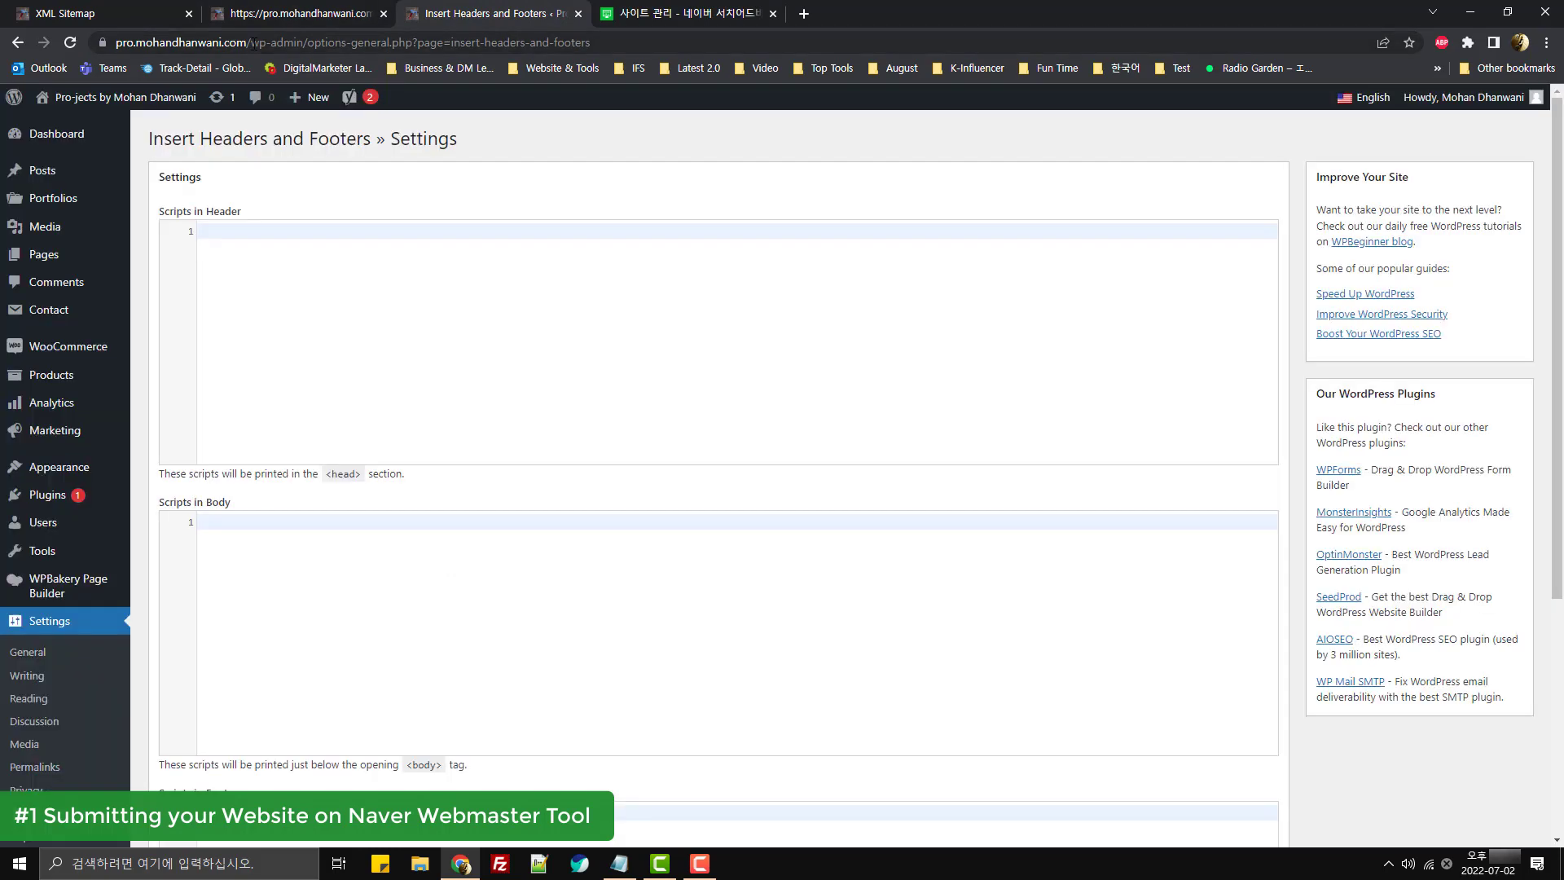
drag(250, 41, 109, 42)
key(ctrl+c)
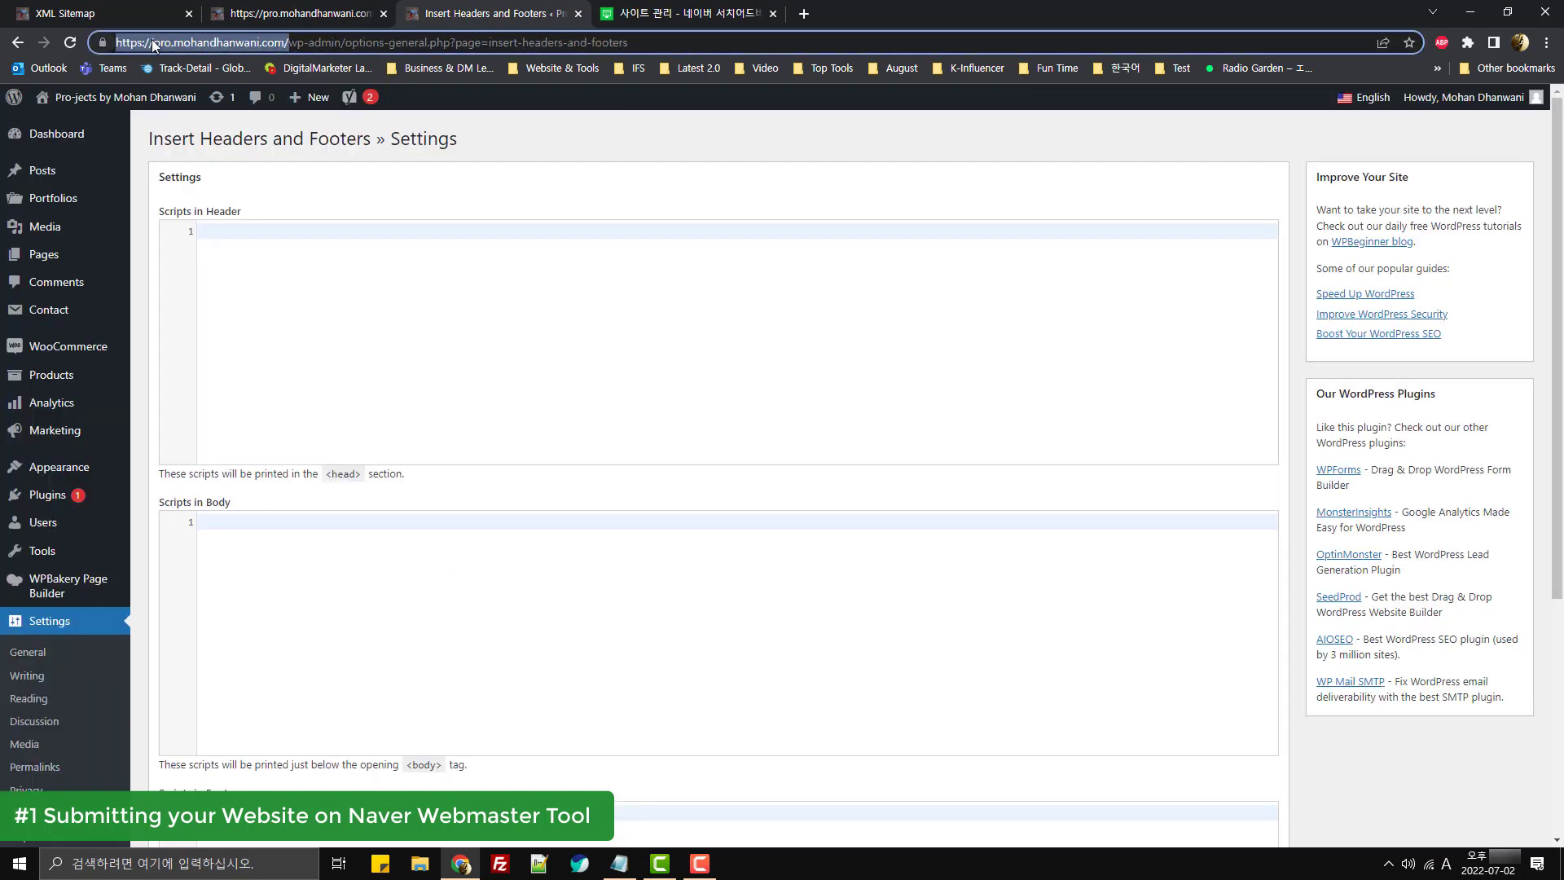
click(650, 10)
click(576, 353)
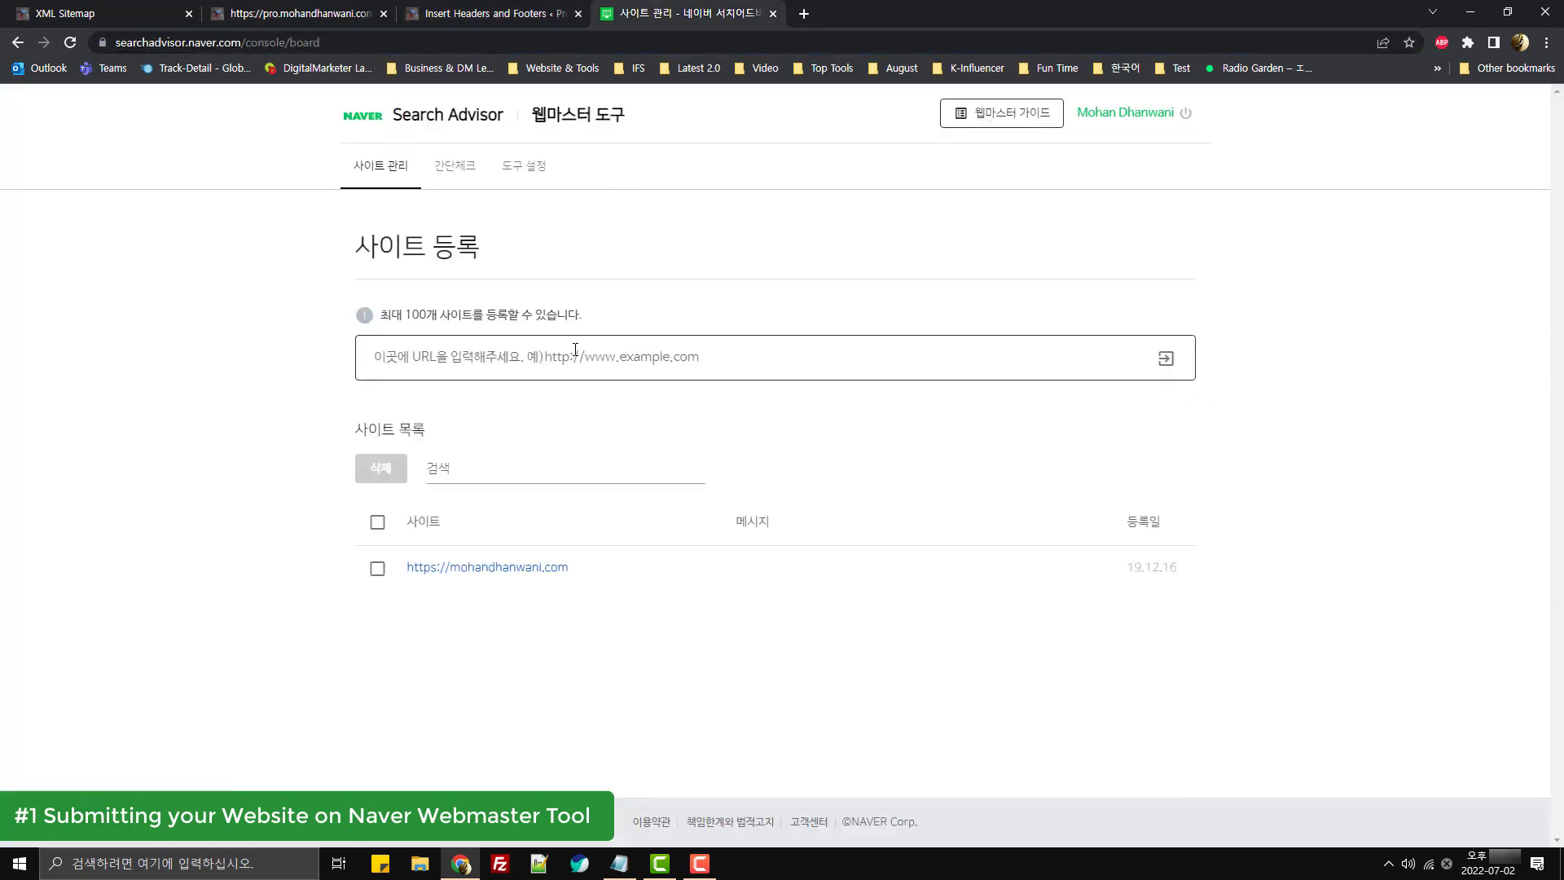
key(ctrl+v)
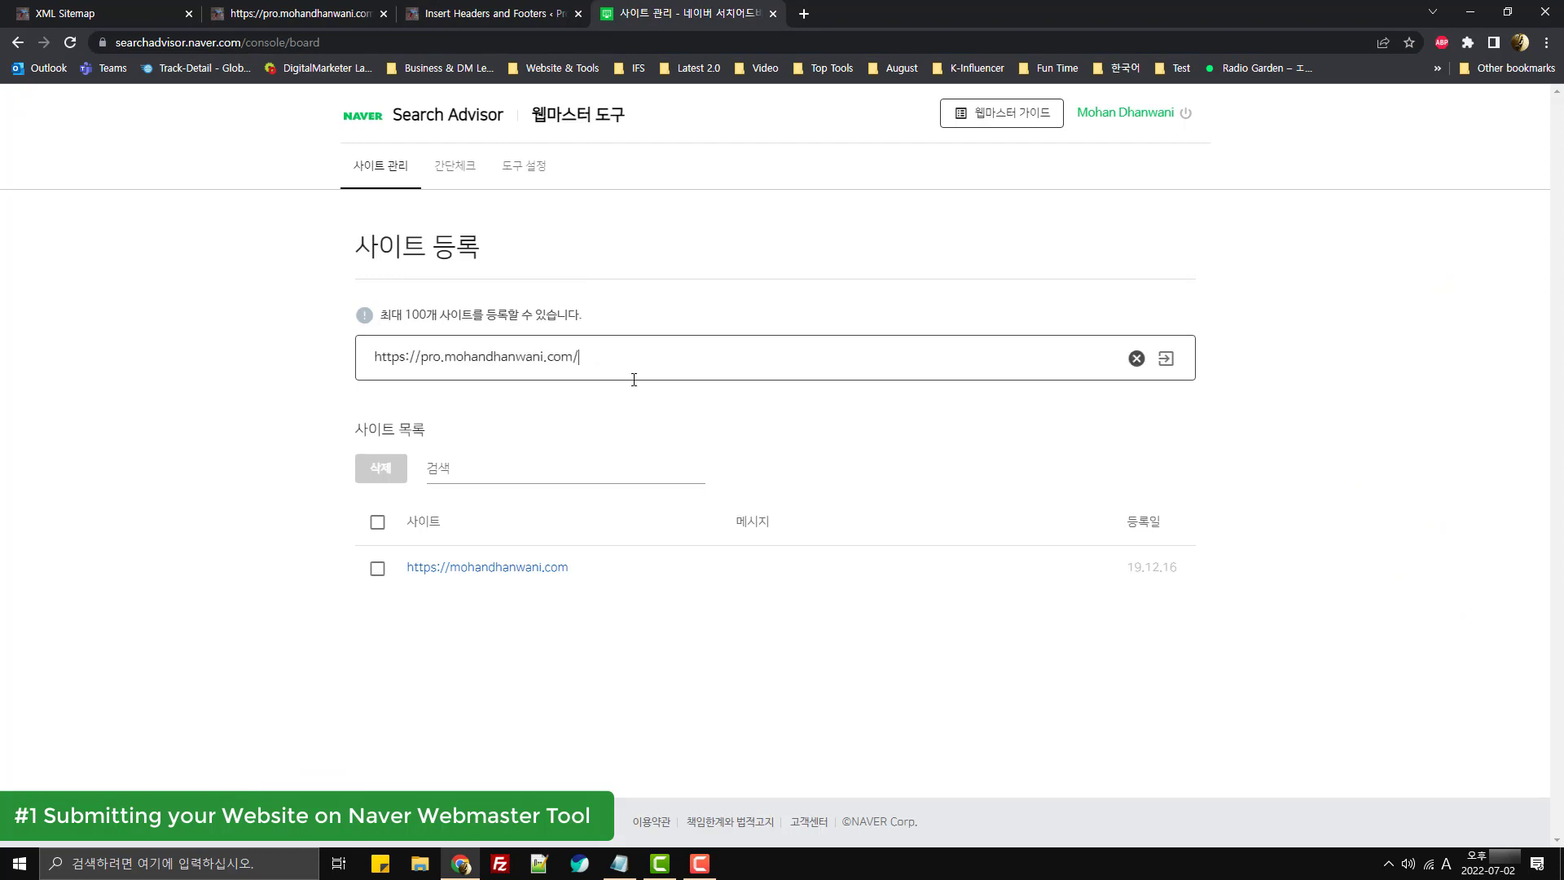
key(BackSpace)
- Register the site, choose HTML 태그 verification, and select the naver-site-verification meta tag
key(Return)
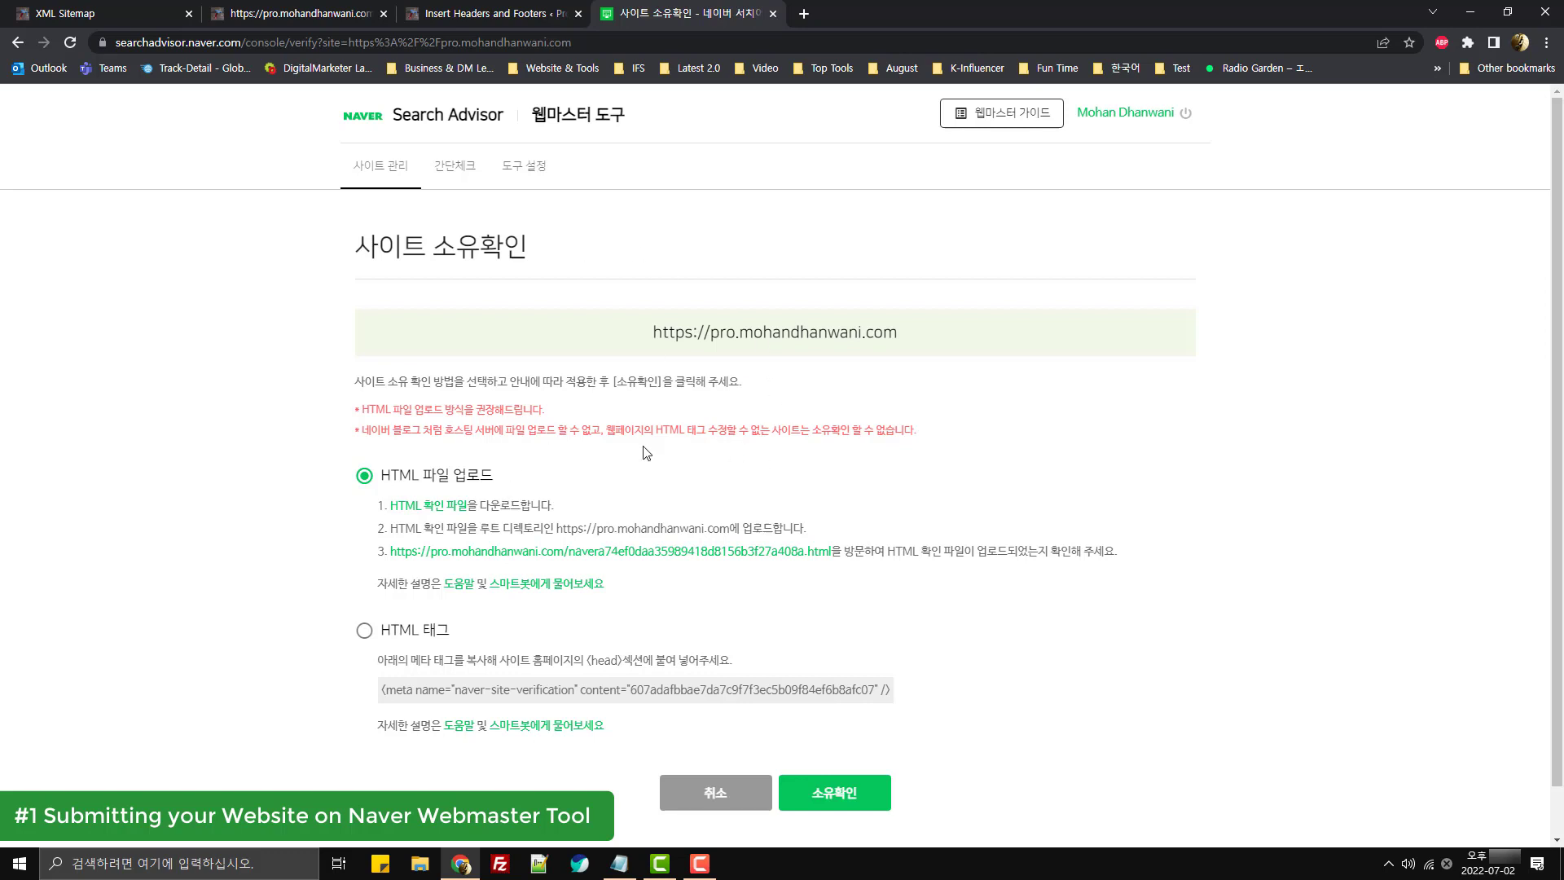
scroll(644, 453, down, 1)
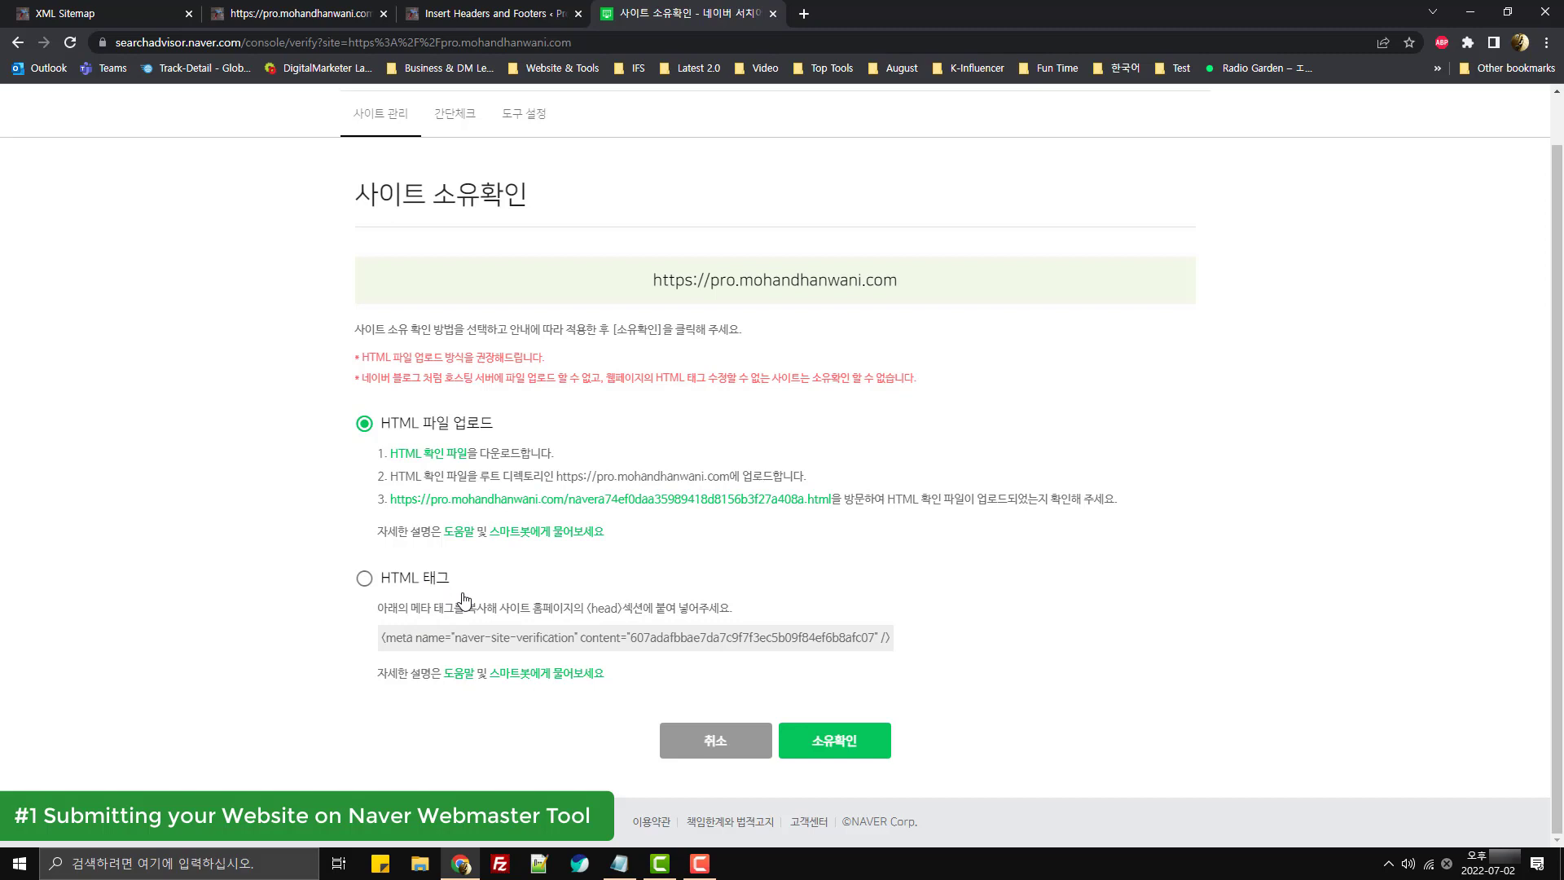
click(364, 580)
drag(380, 643, 902, 644)
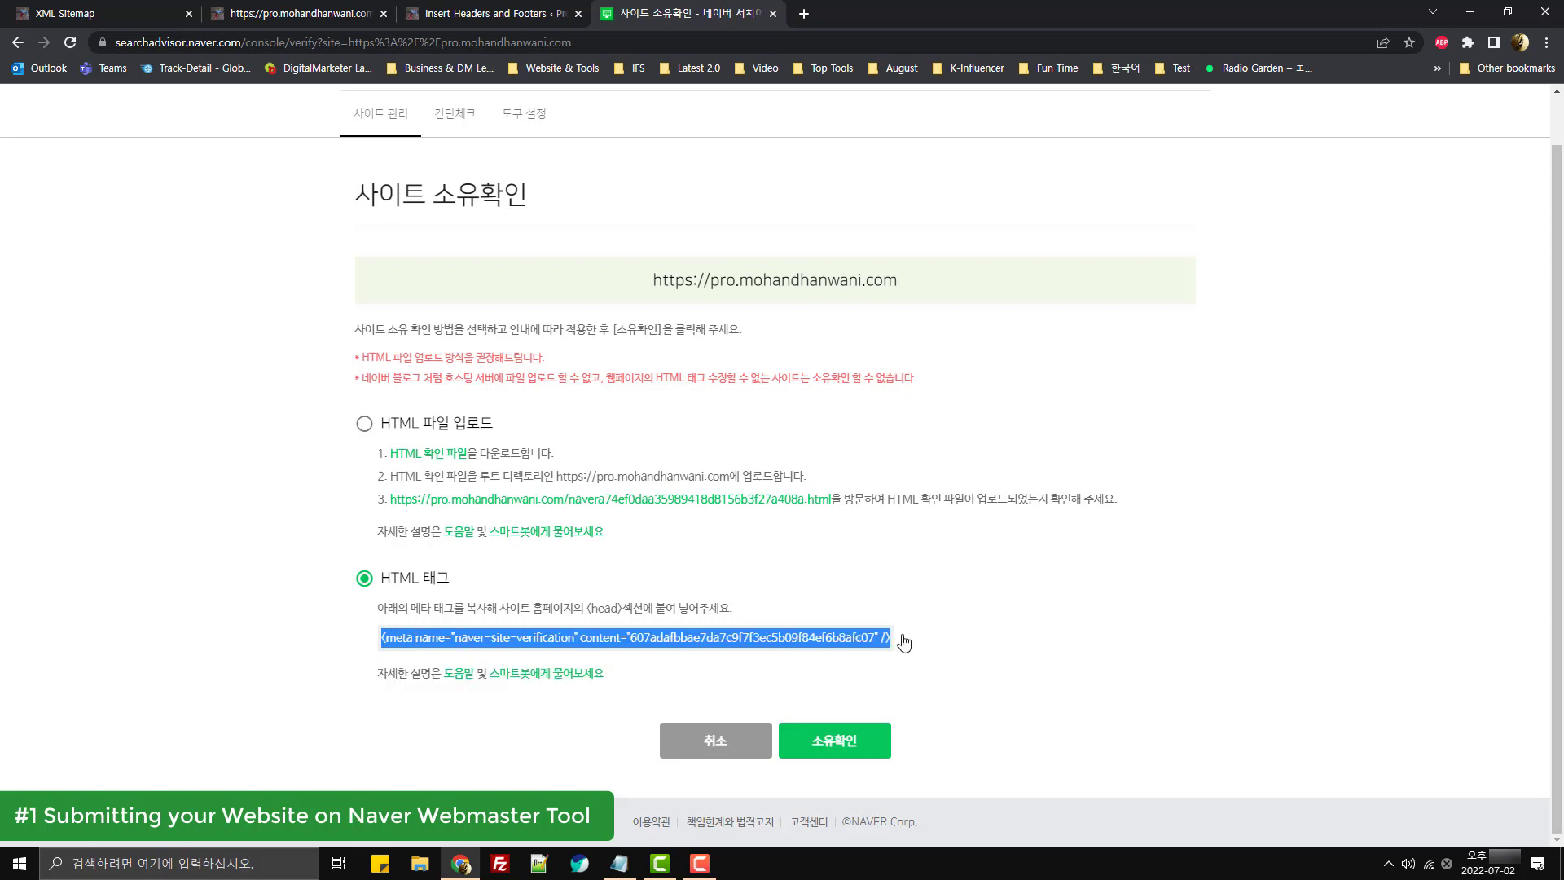
- Paste the naver-site-verification meta tag into WordPress's Scripts in Header and save the settings
key(ctrl+c)
click(489, 13)
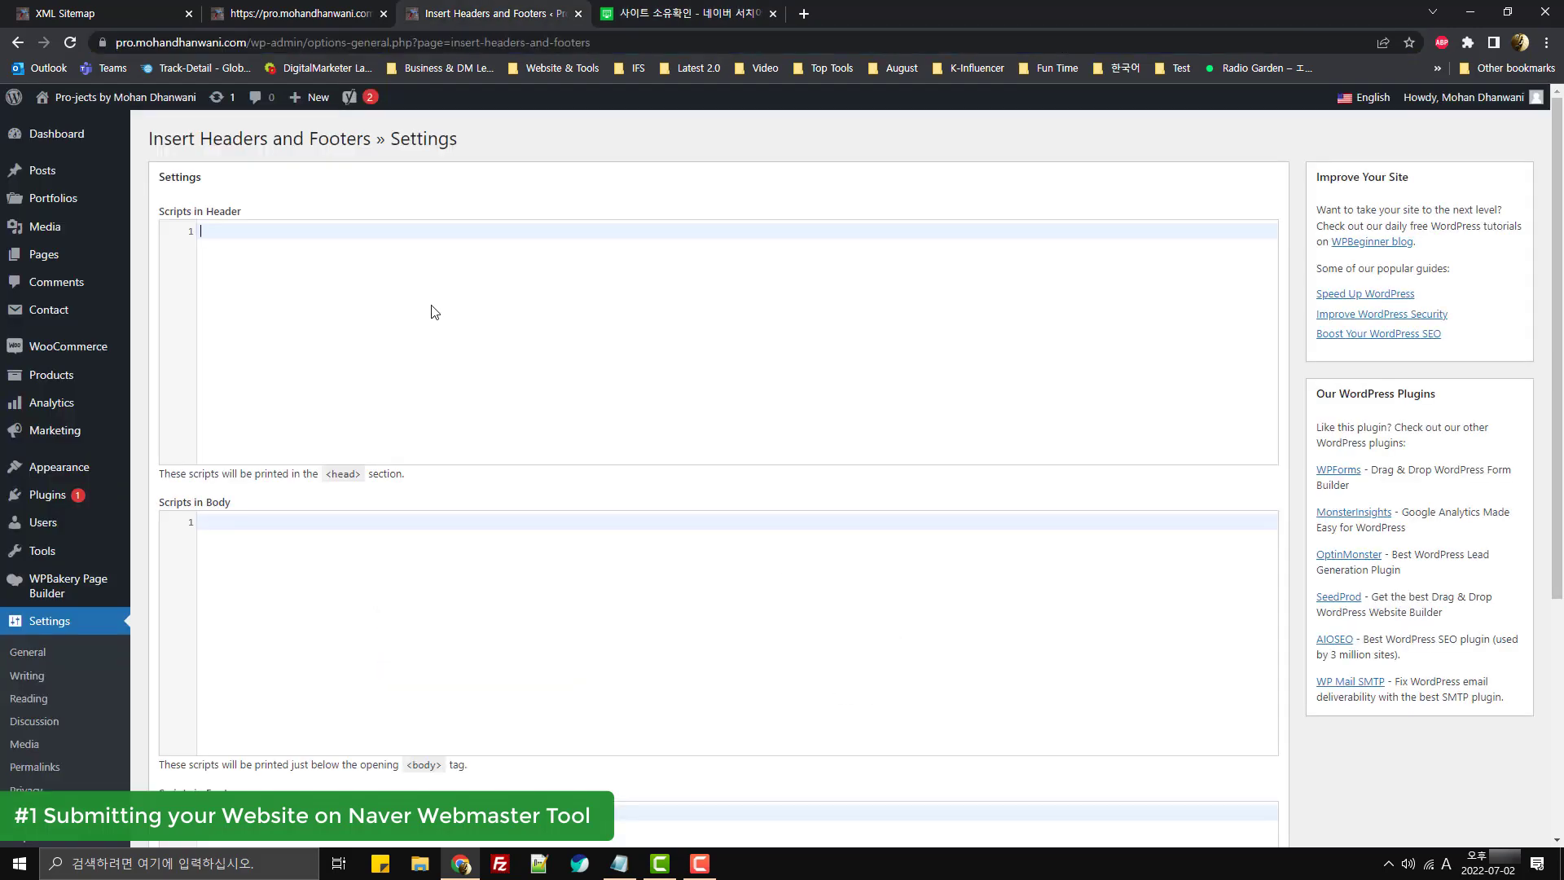
key(ctrl+v)
scroll(497, 326, down, 5)
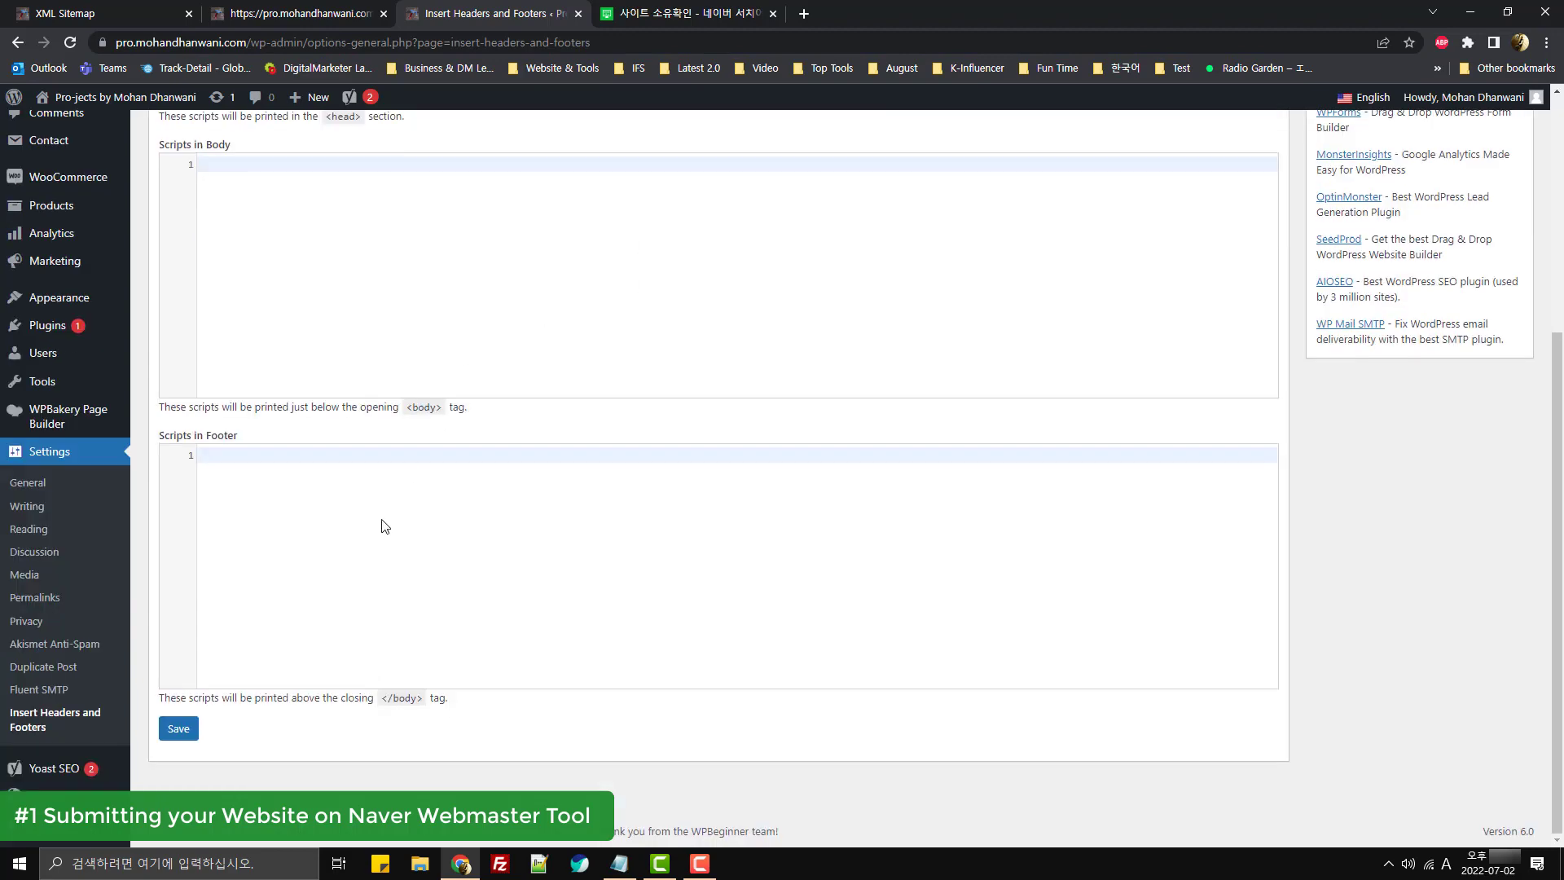
click(176, 734)
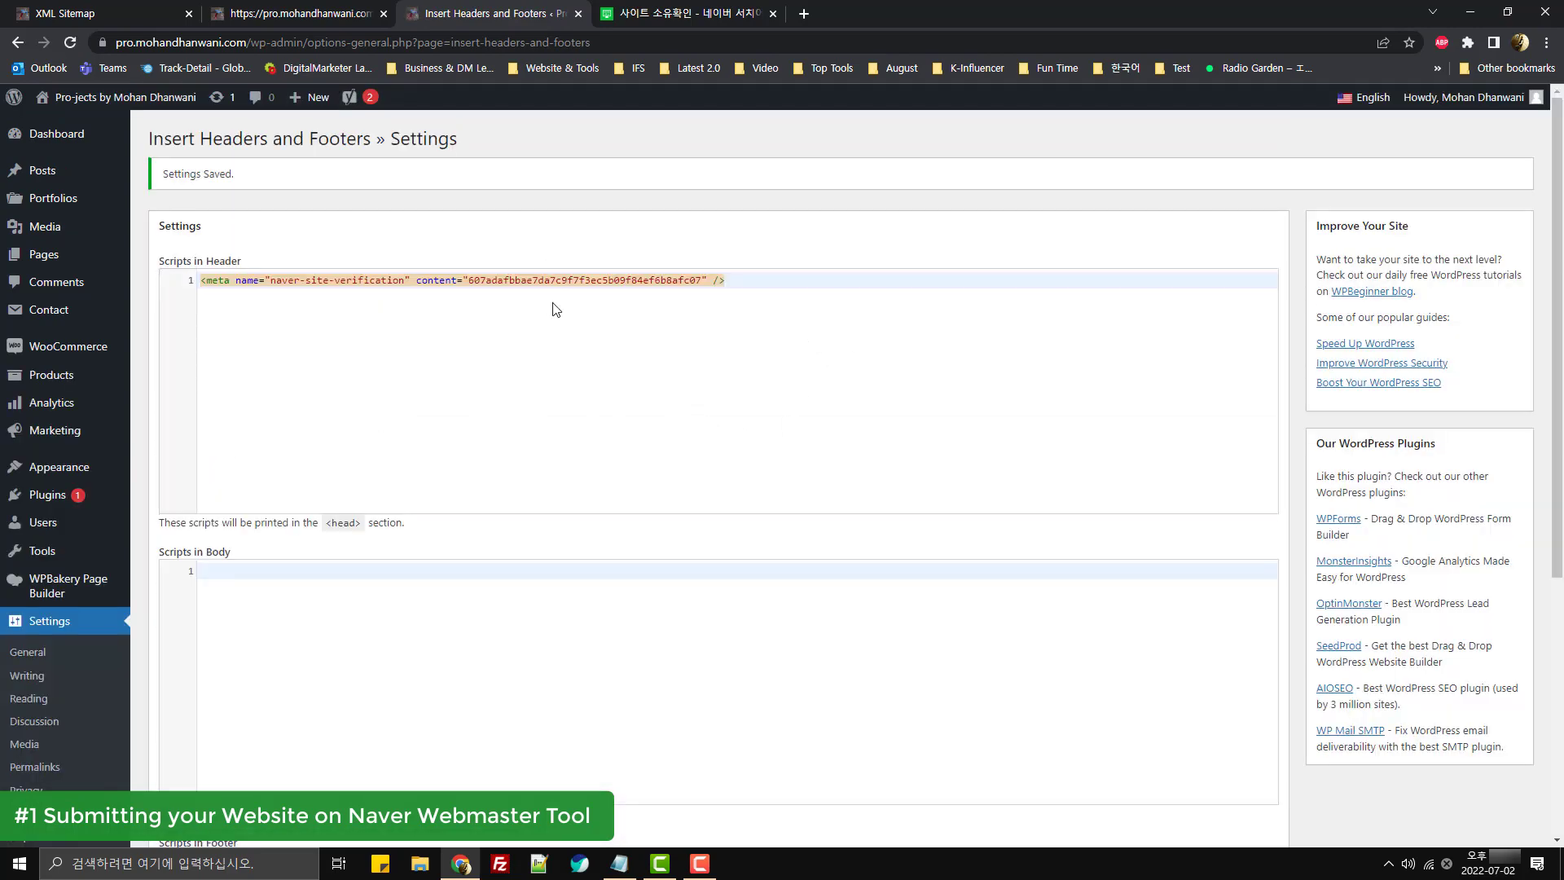
click(568, 379)
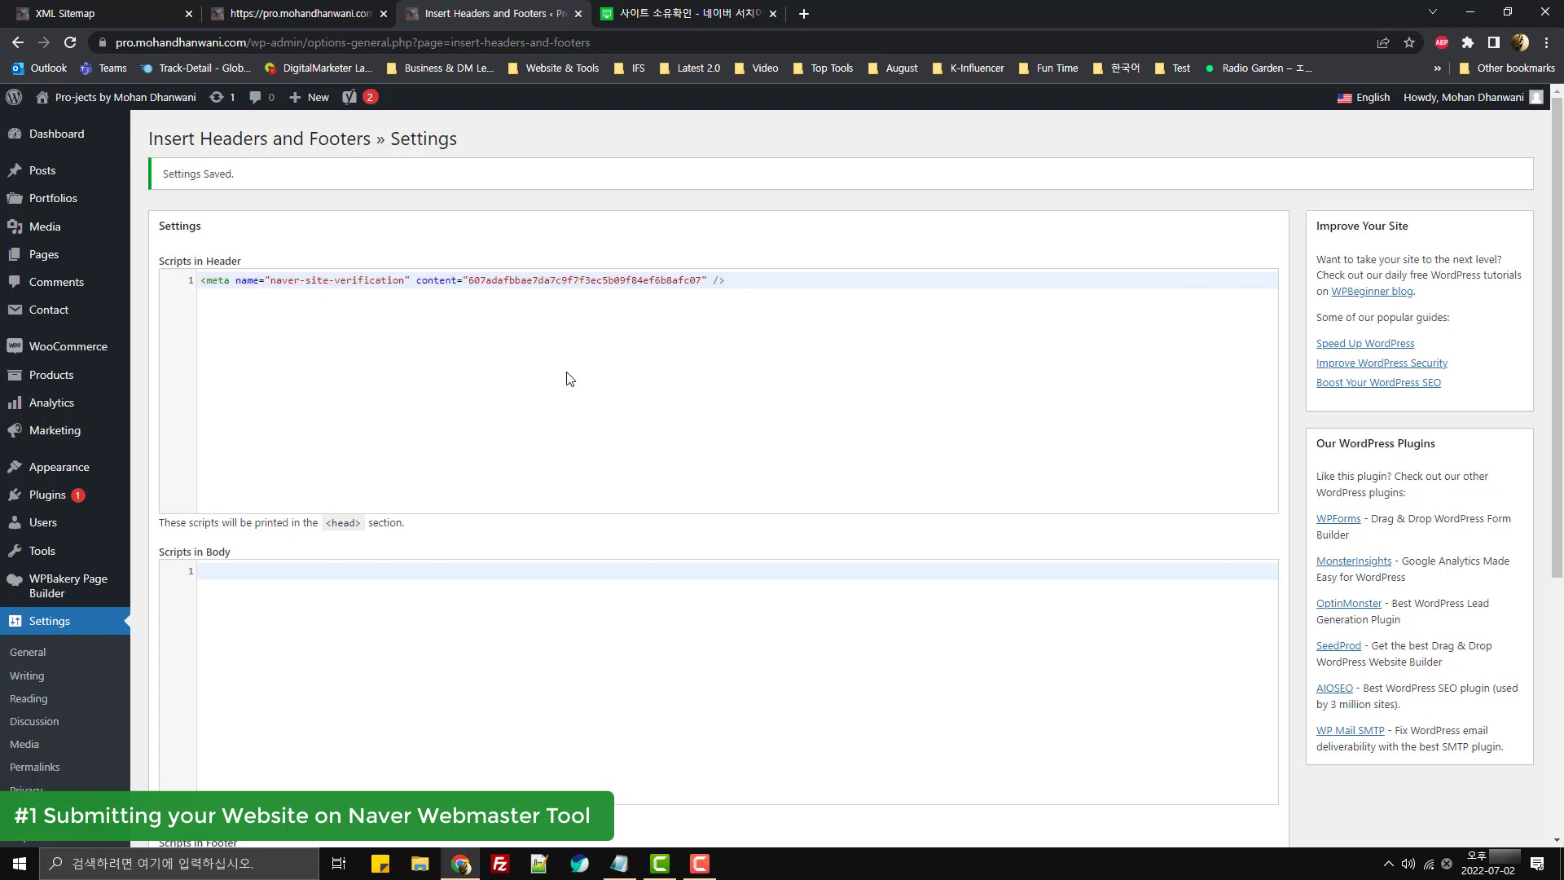
- Run 소유확인 for pro.mohandhanwani.com, enter the captcha code, and dismiss the success notice
click(691, 13)
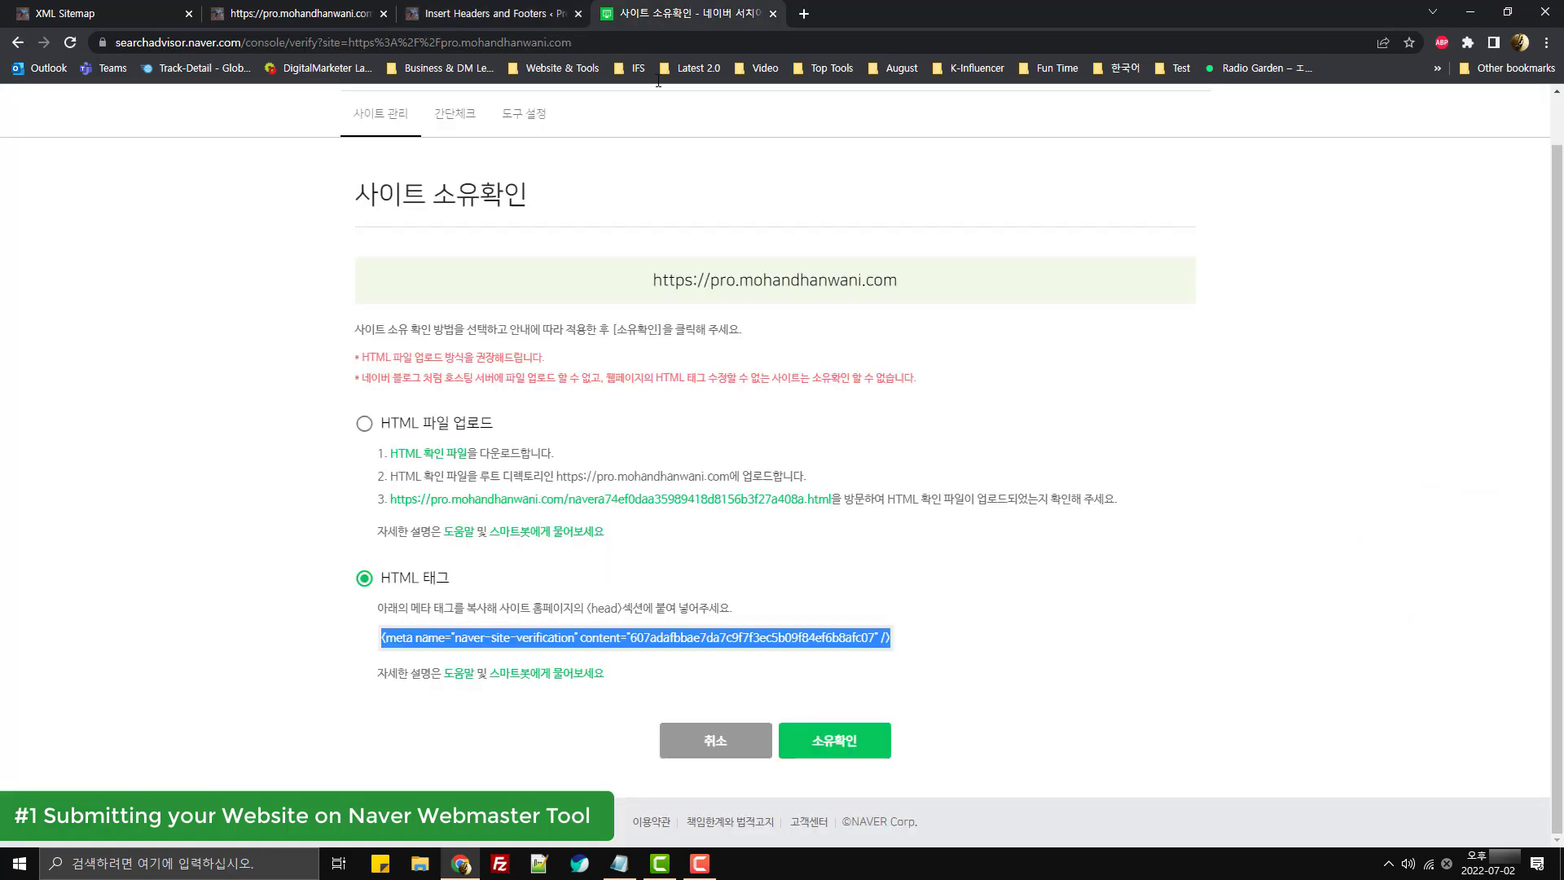
click(362, 636)
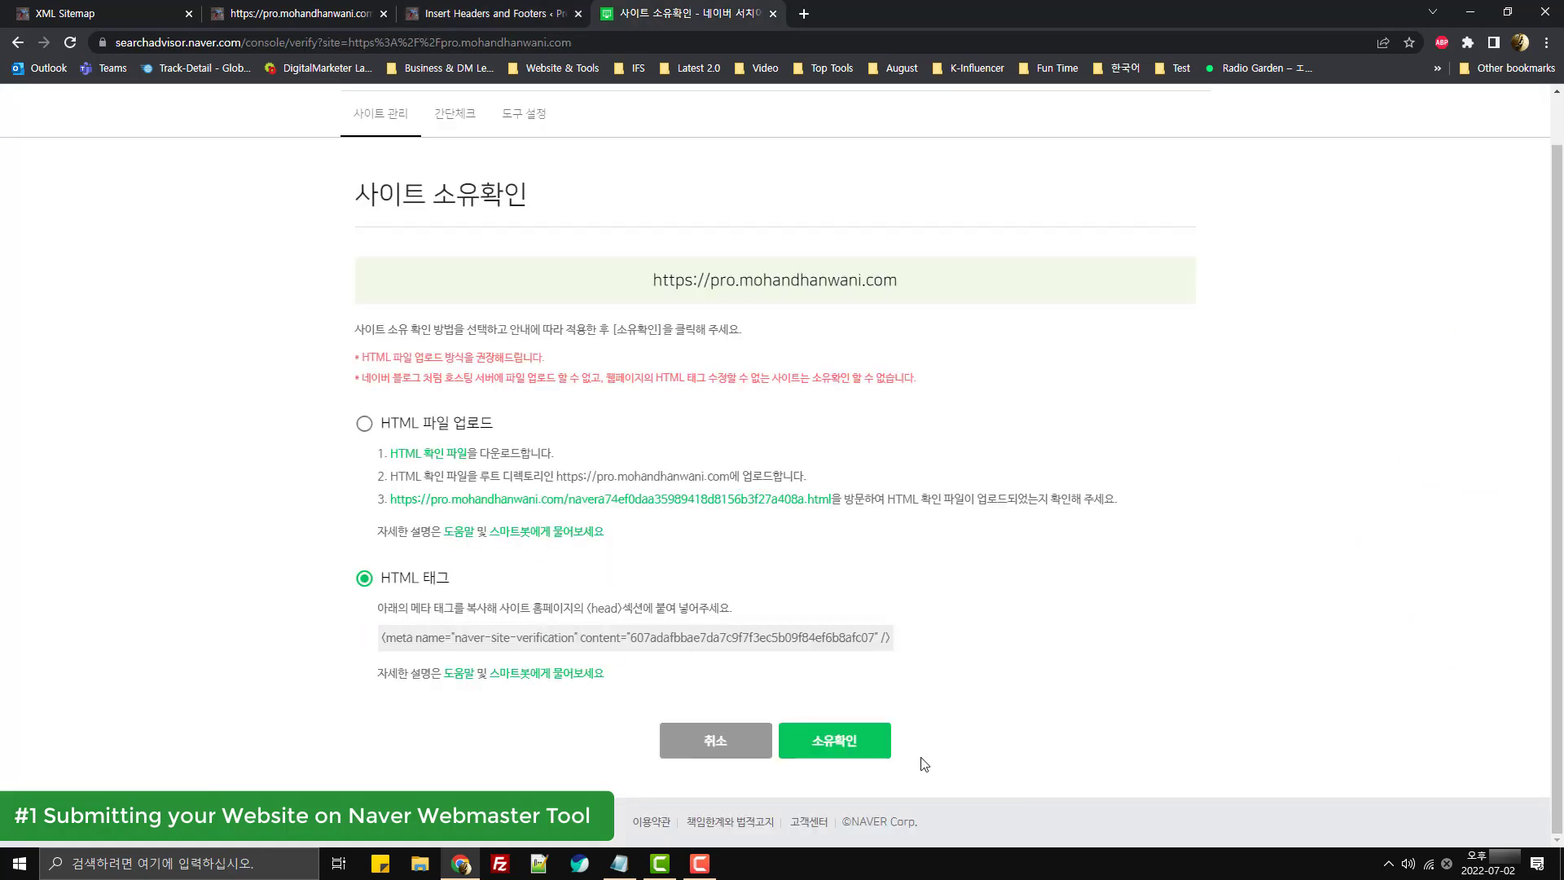
click(856, 742)
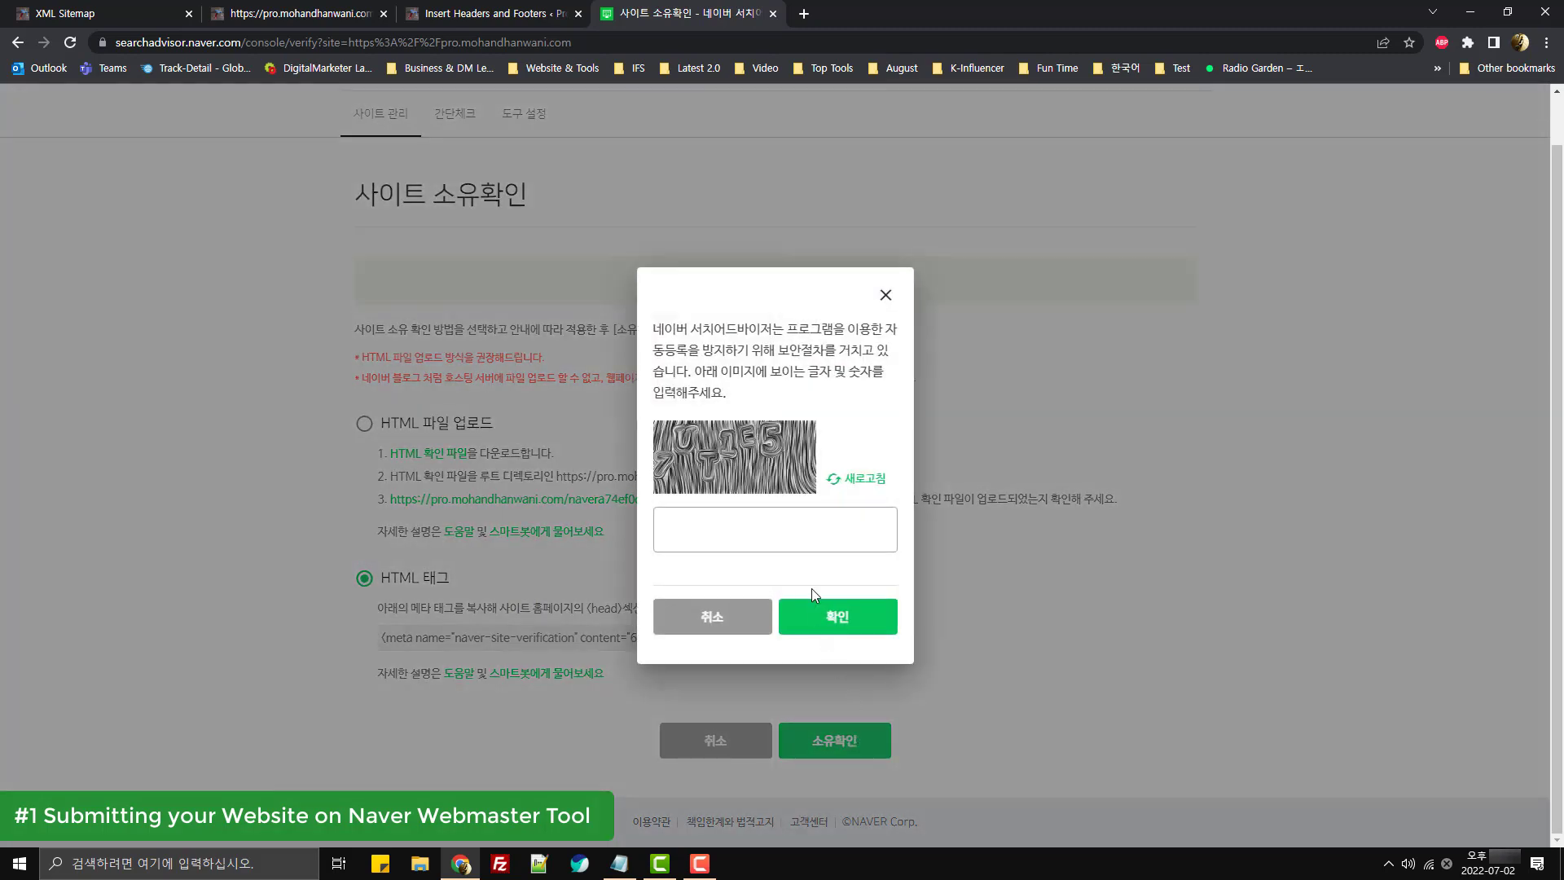
click(745, 527)
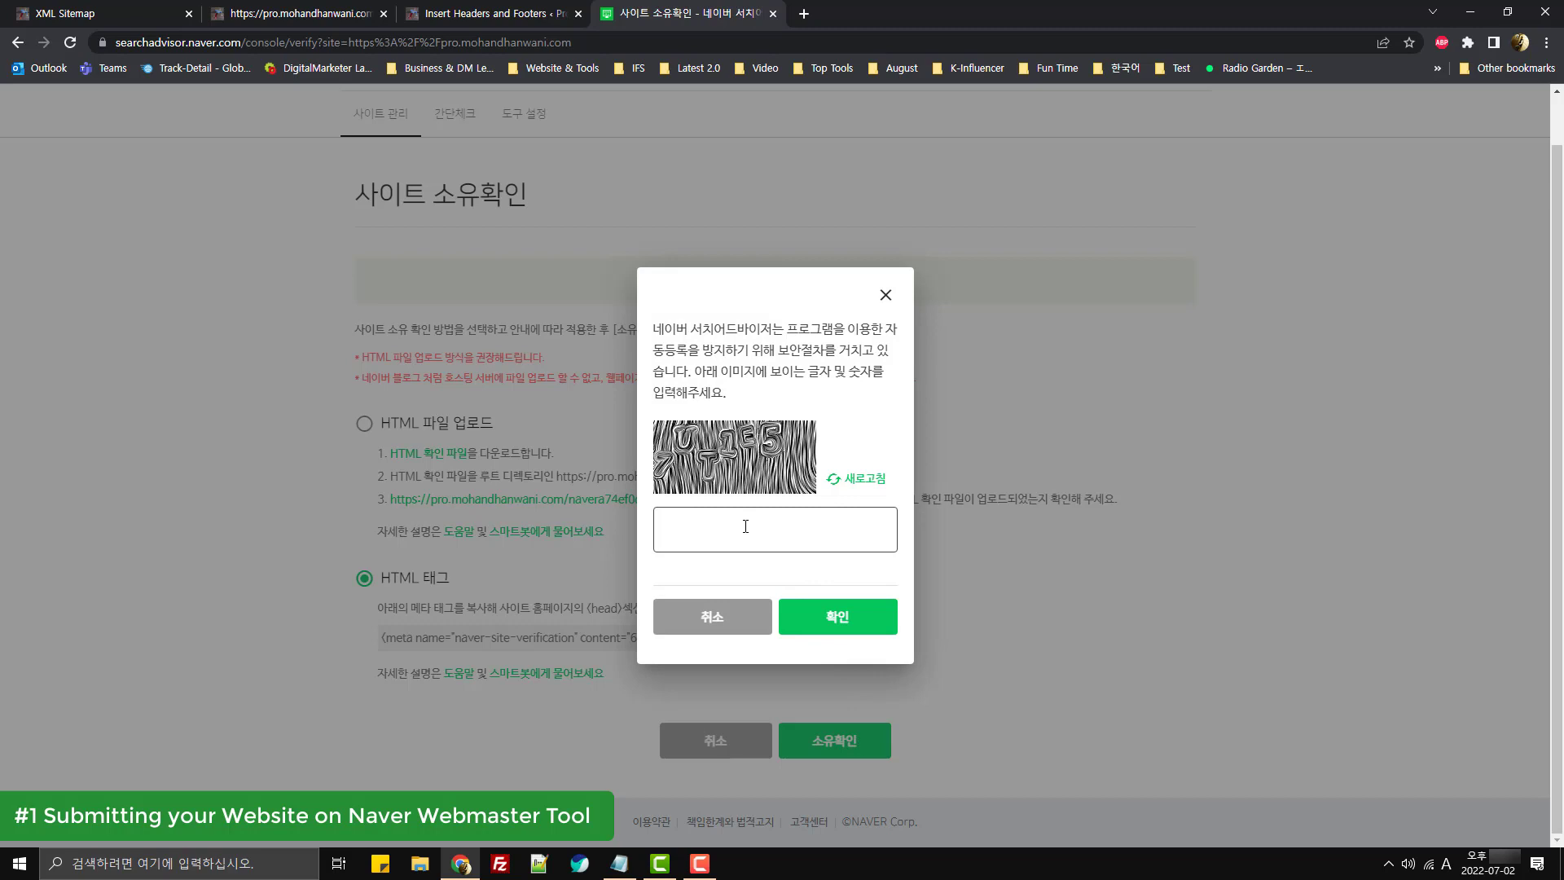
text(7UT1E5)
click(838, 609)
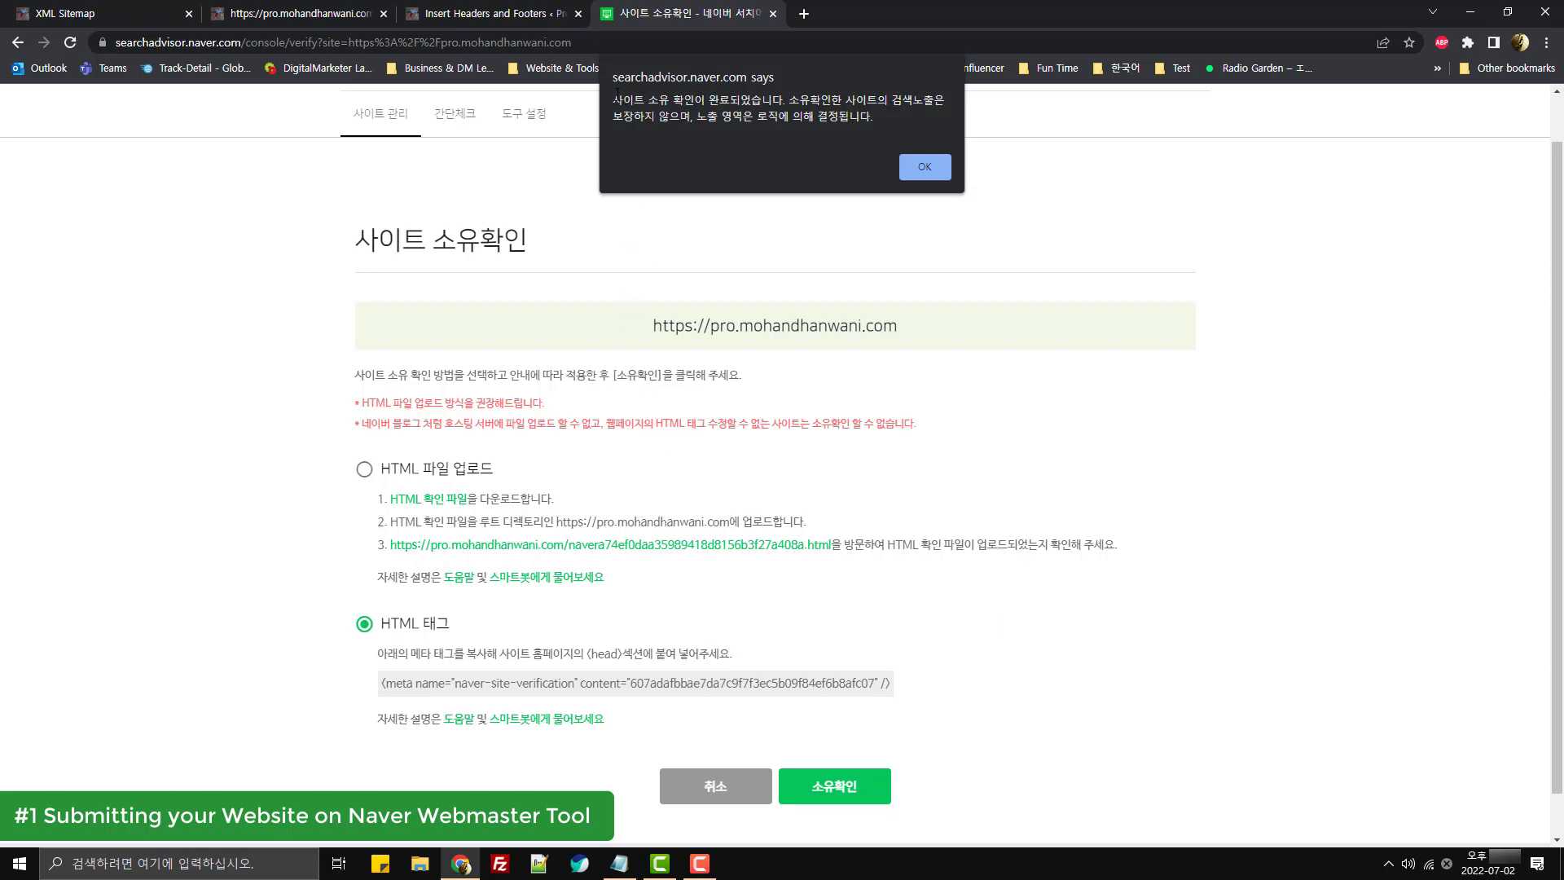
drag(612, 100, 789, 99)
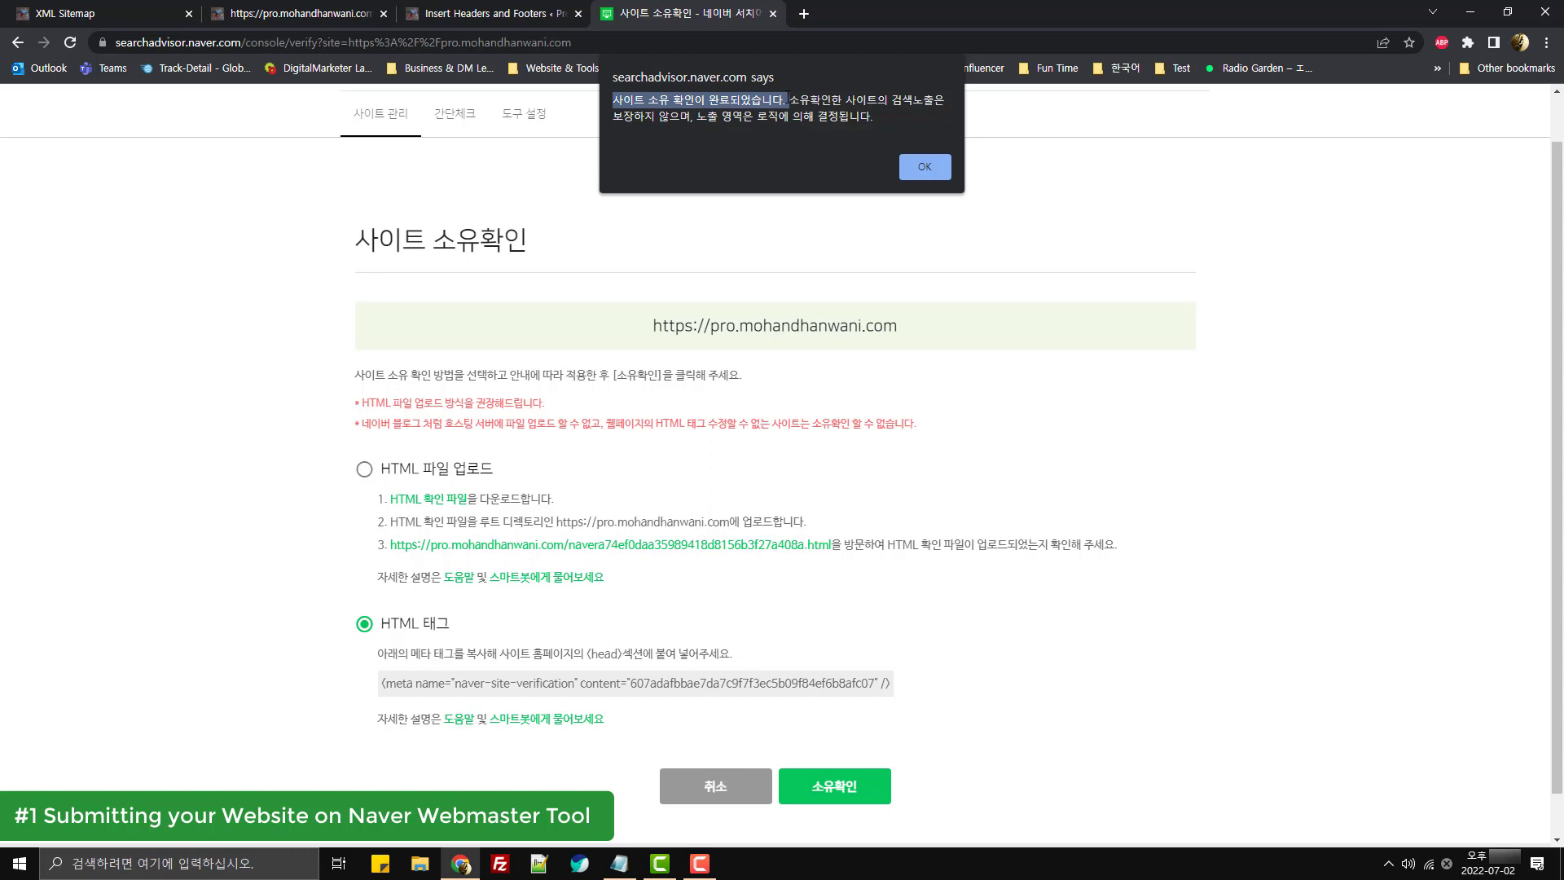
click(927, 170)
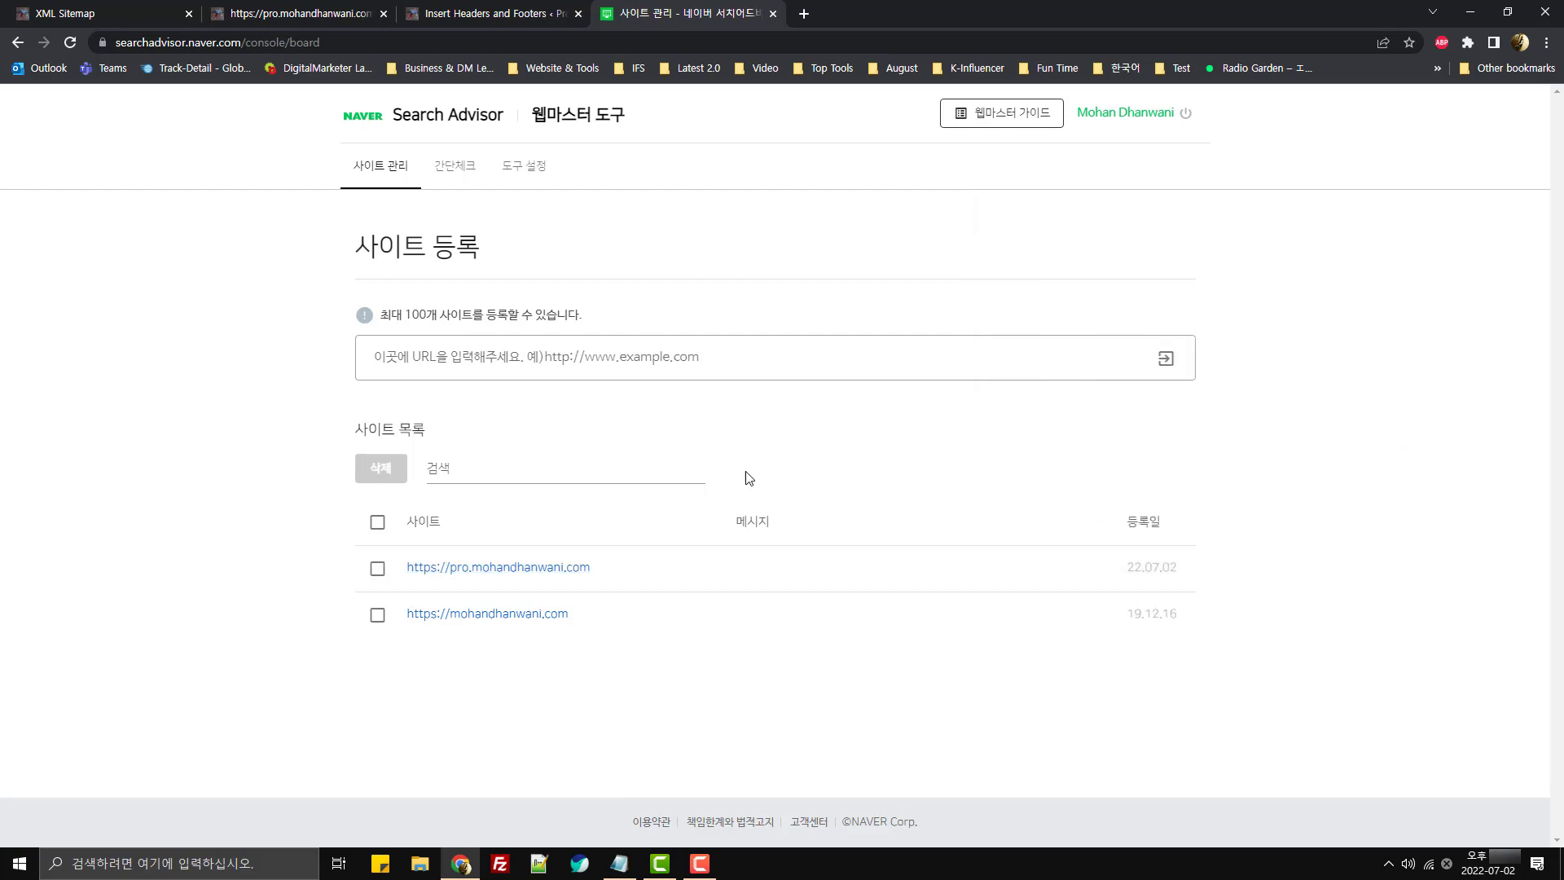
- Open the pro.mohandhanwani.com sitemap submission page and view the site's robots.txt and sitemap index
click(497, 574)
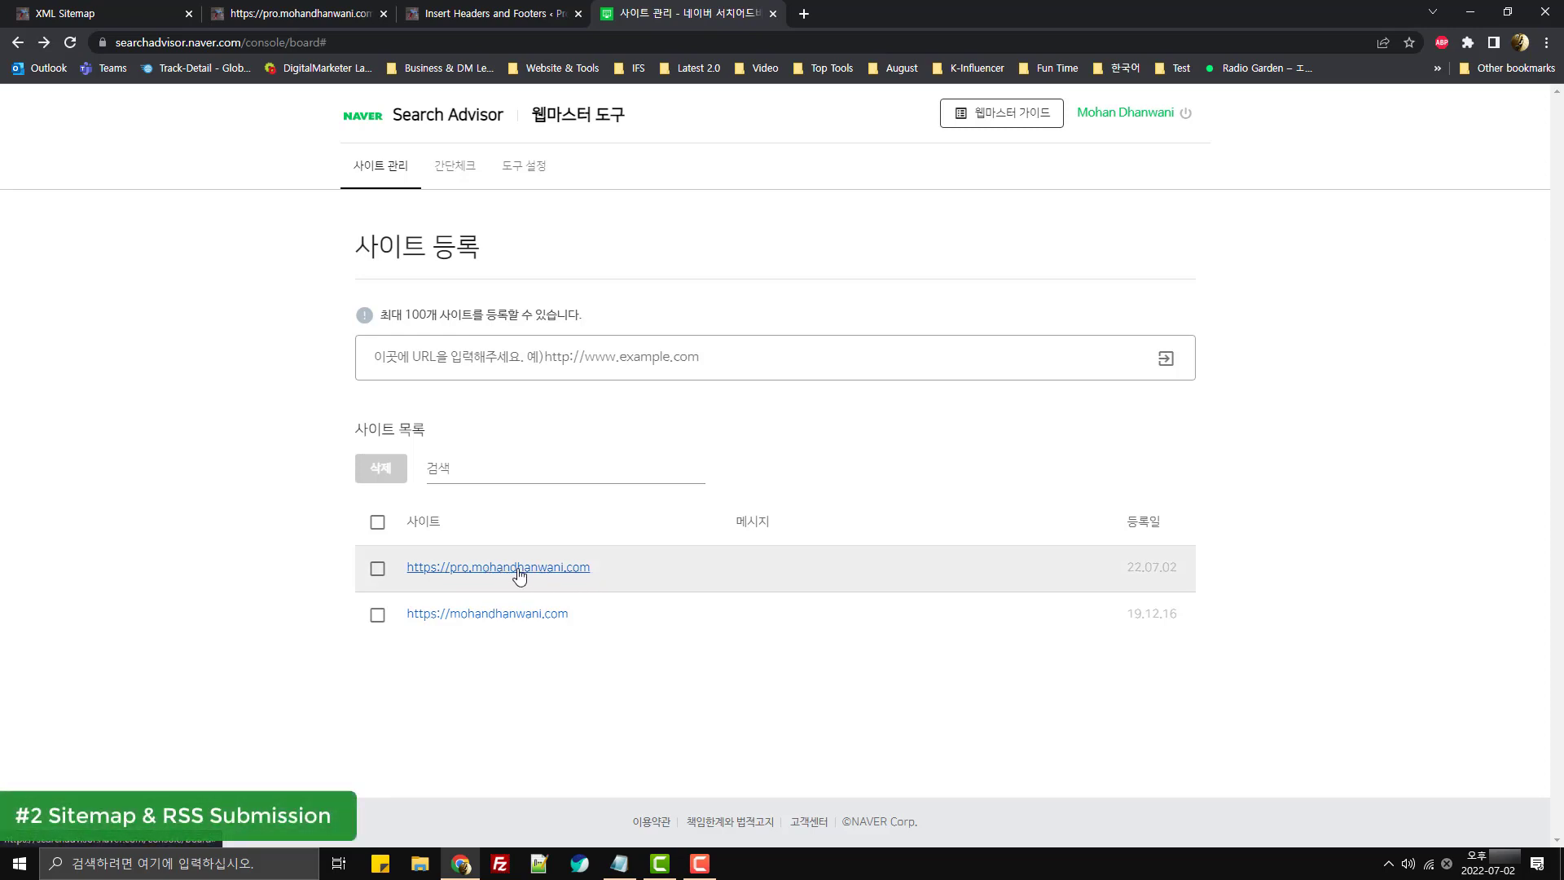
click(519, 576)
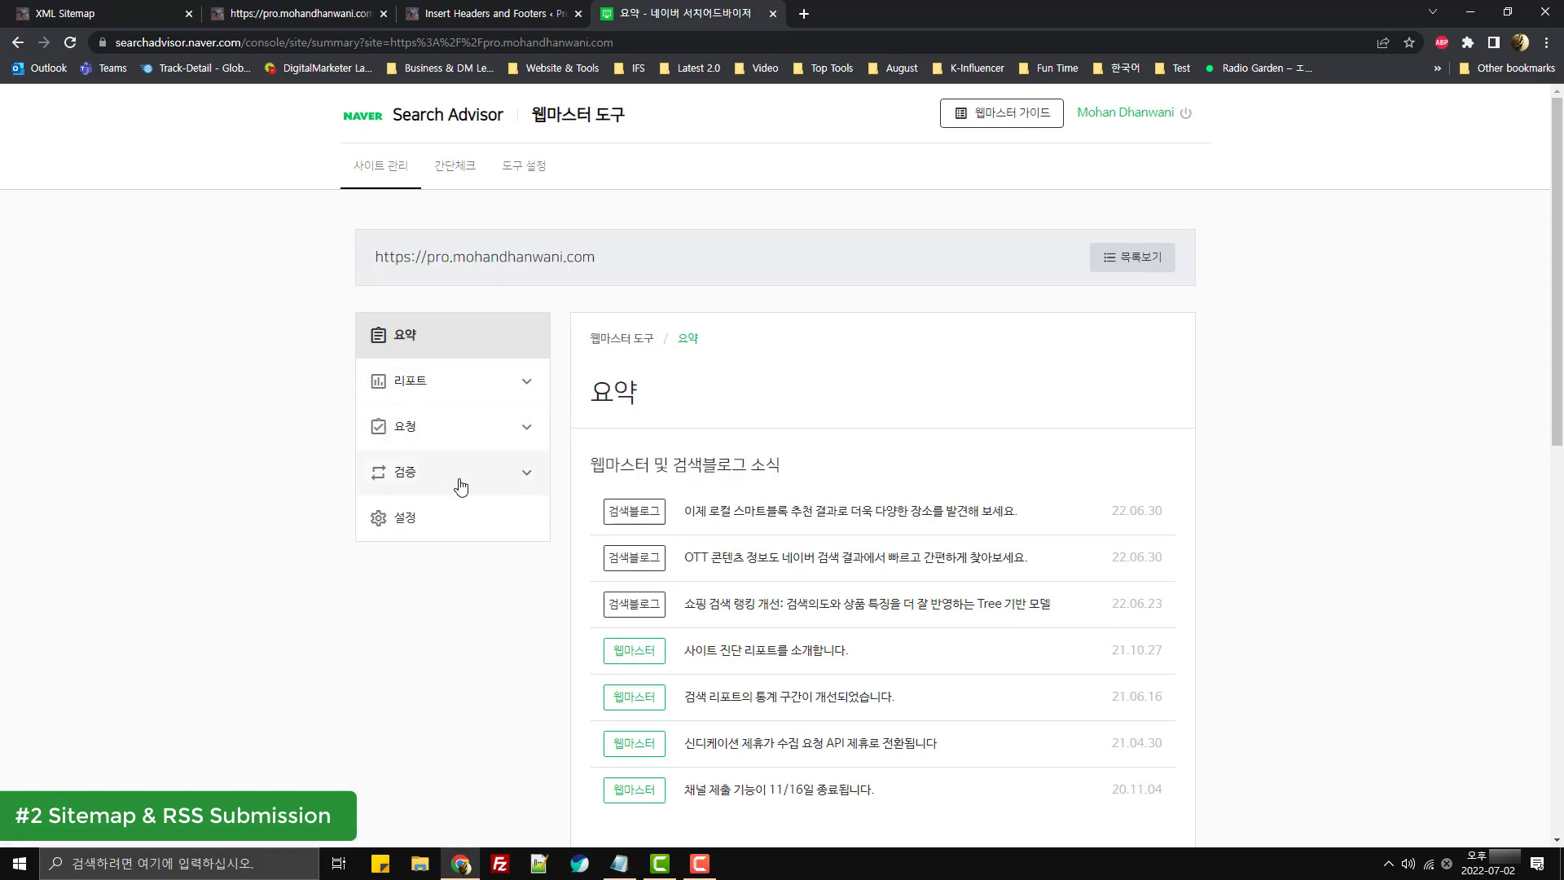
click(467, 441)
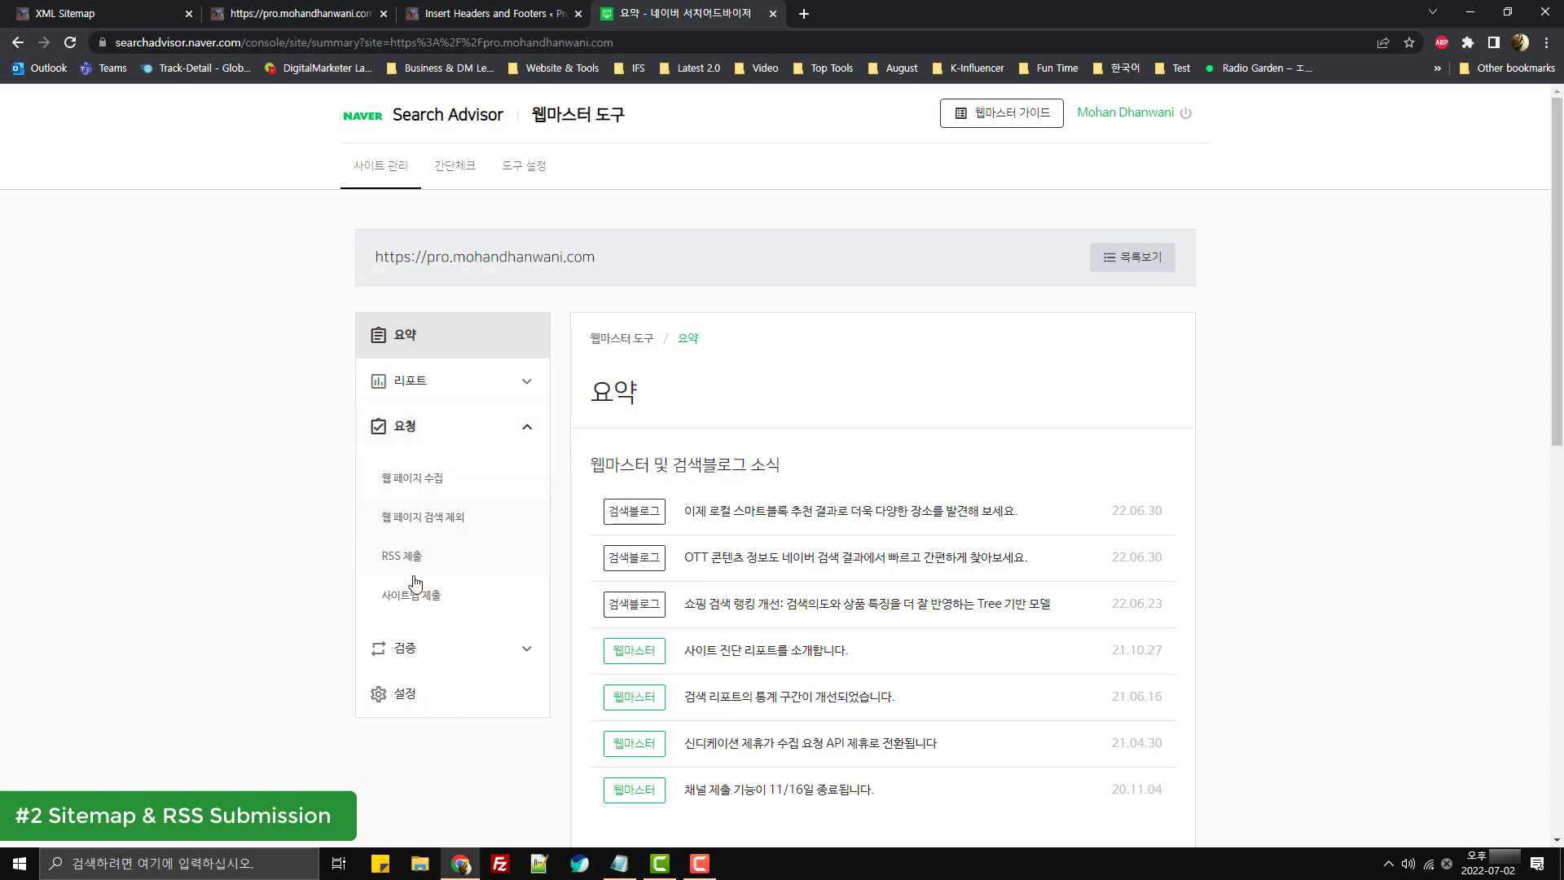
click(437, 601)
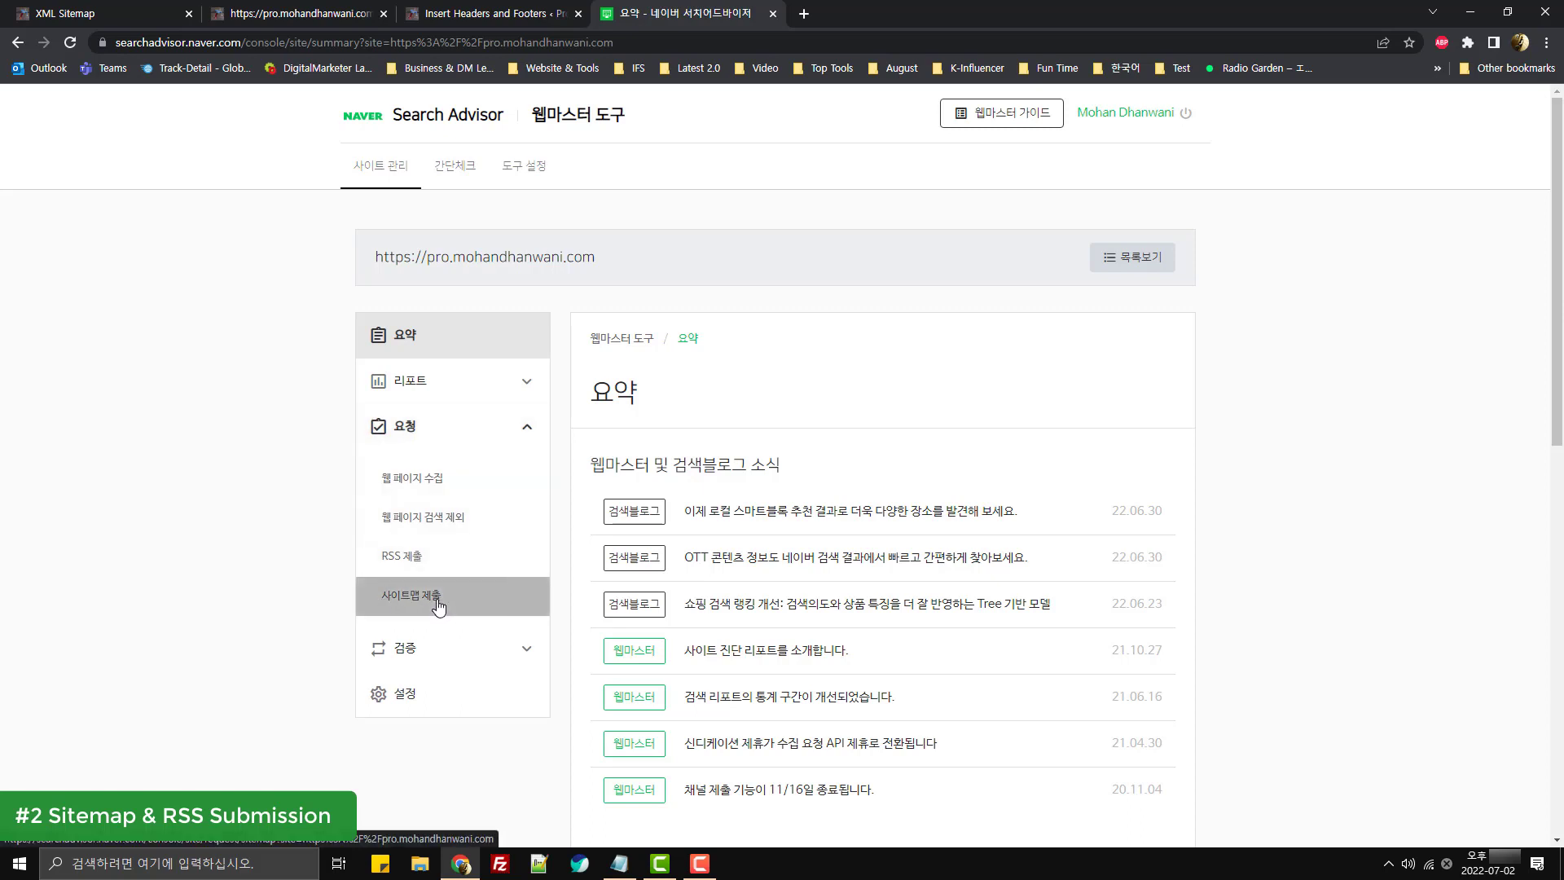
click(308, 11)
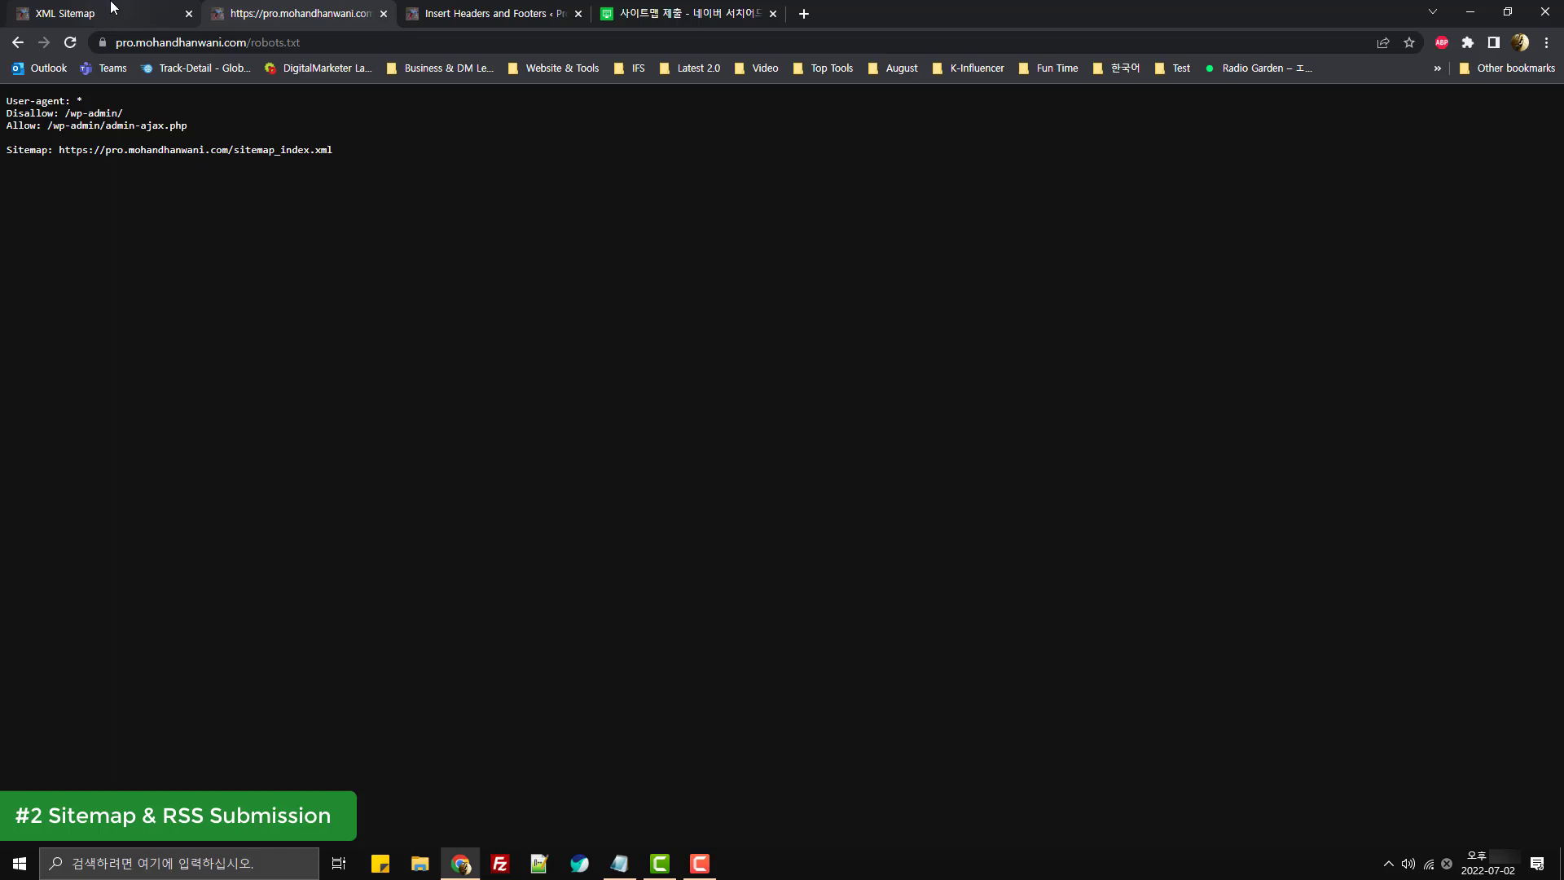
click(115, 9)
- Submit sitemap_index.xml as the sitemap after removing the duplicated domain, then open RSS 제출
click(405, 43)
key(ctrl+c)
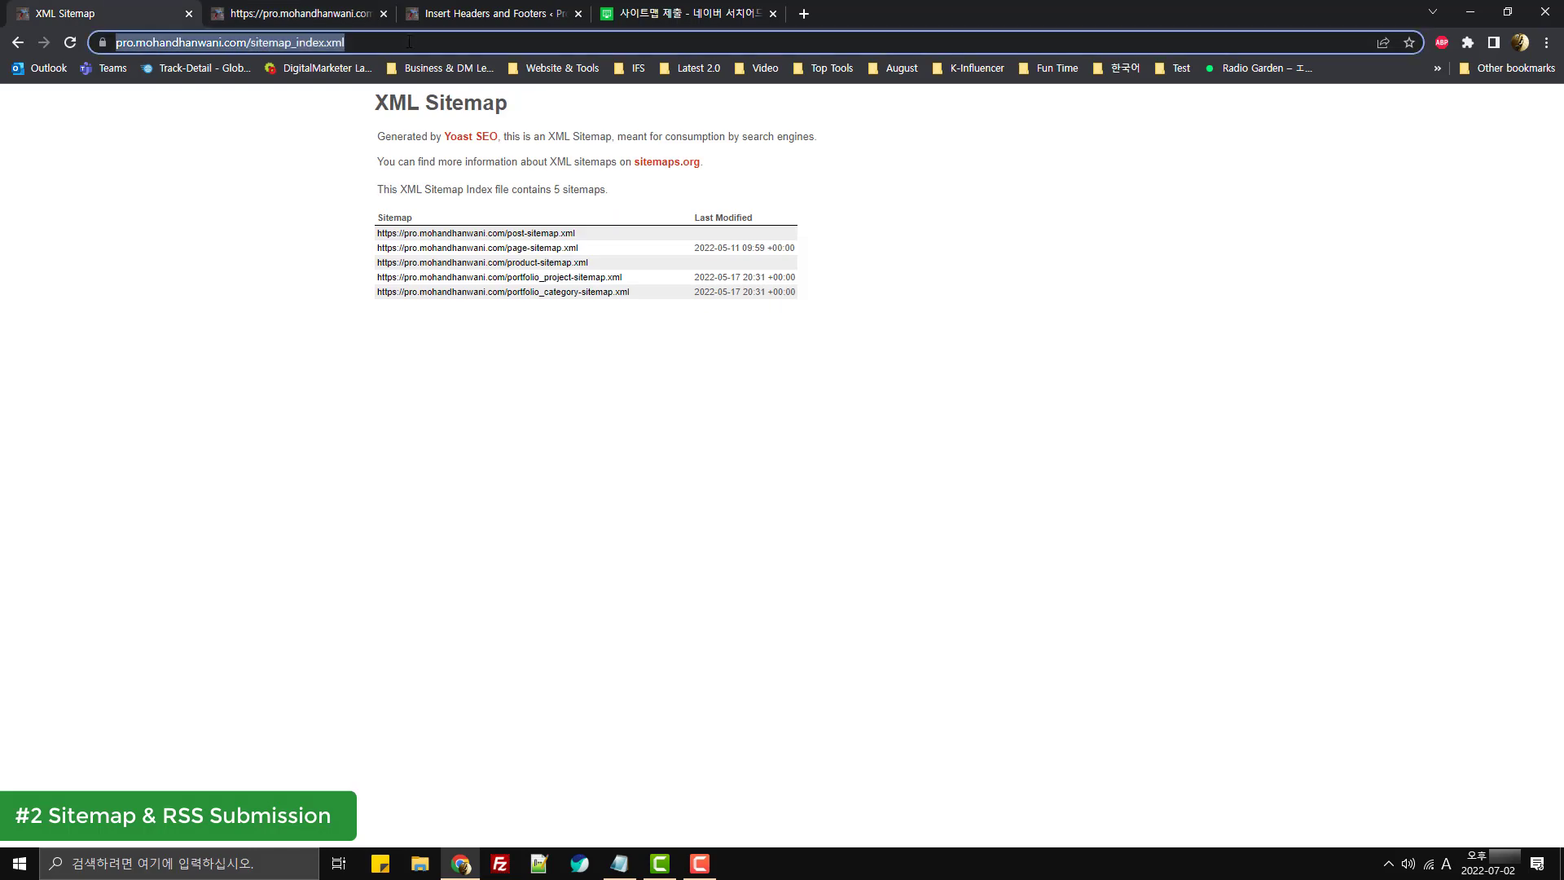
click(684, 13)
click(848, 500)
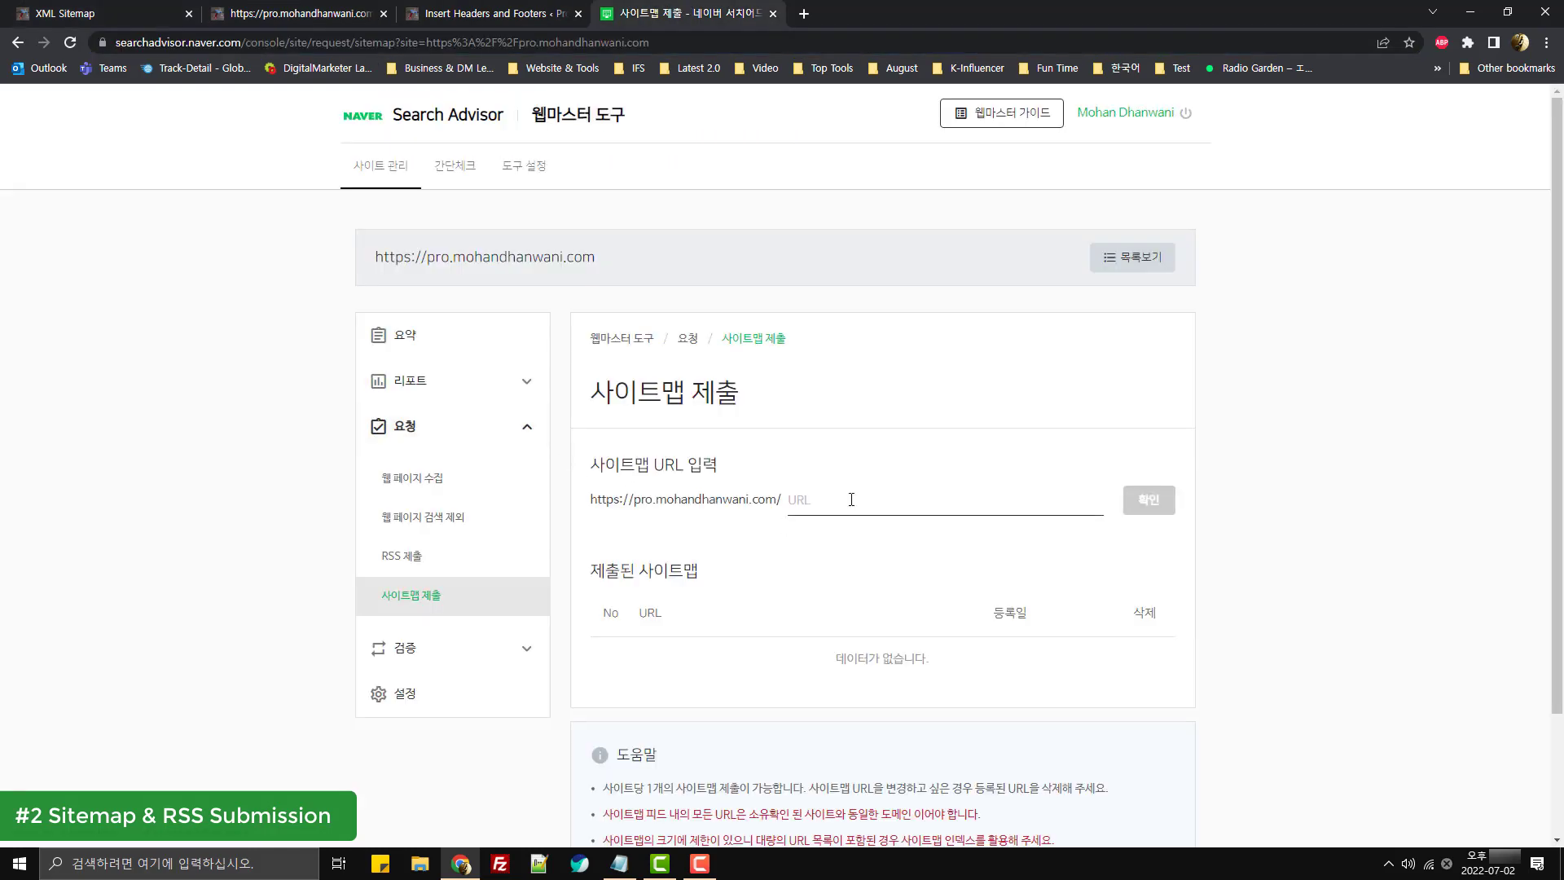
key(ctrl+v)
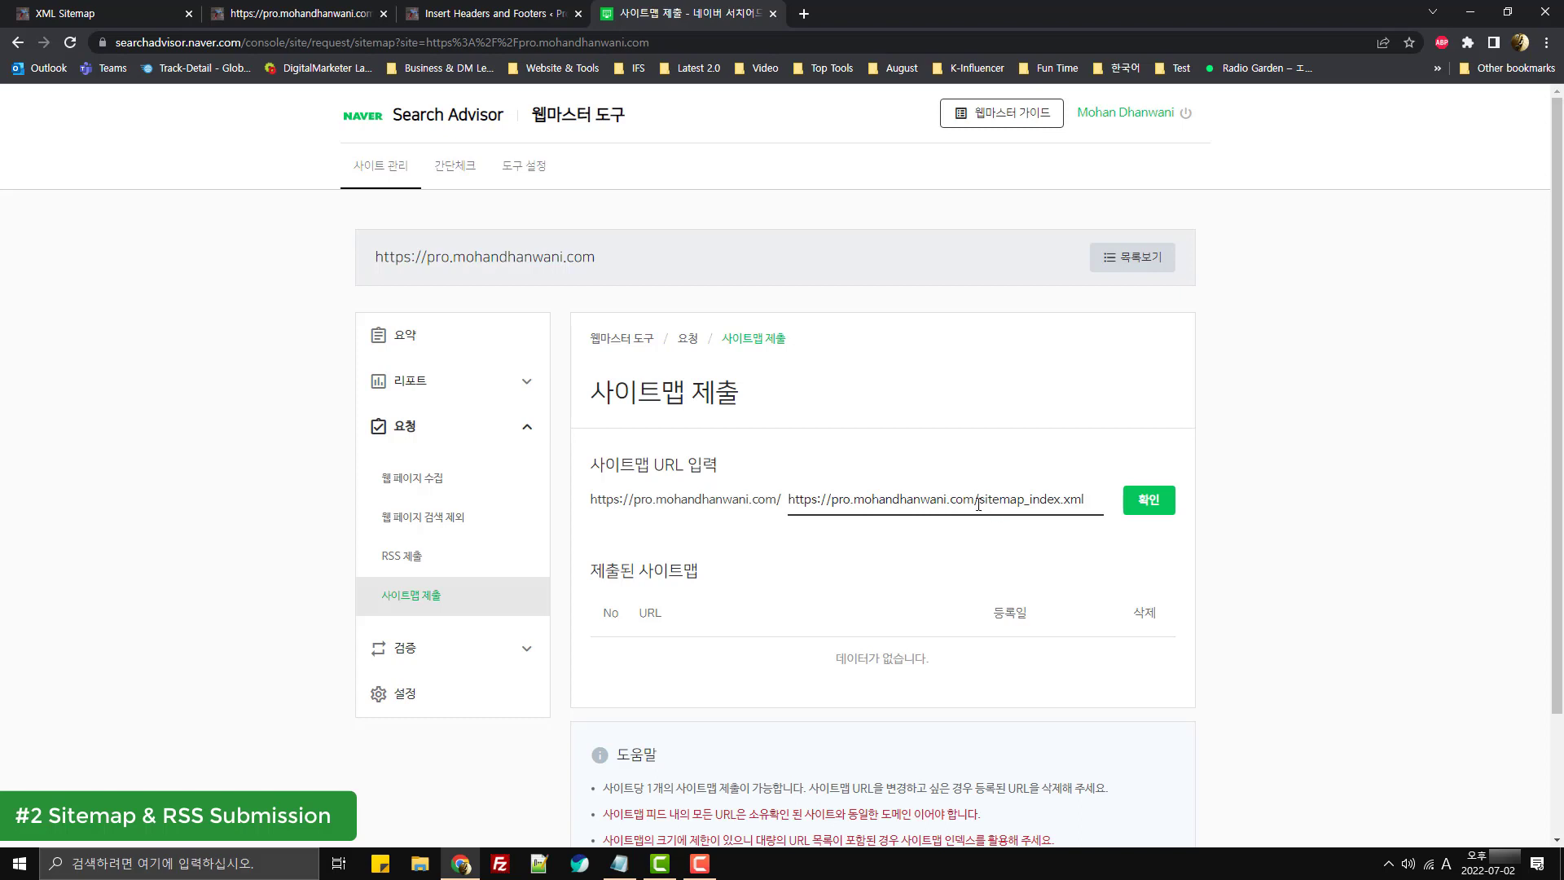
drag(980, 504, 775, 506)
key(BackSpace)
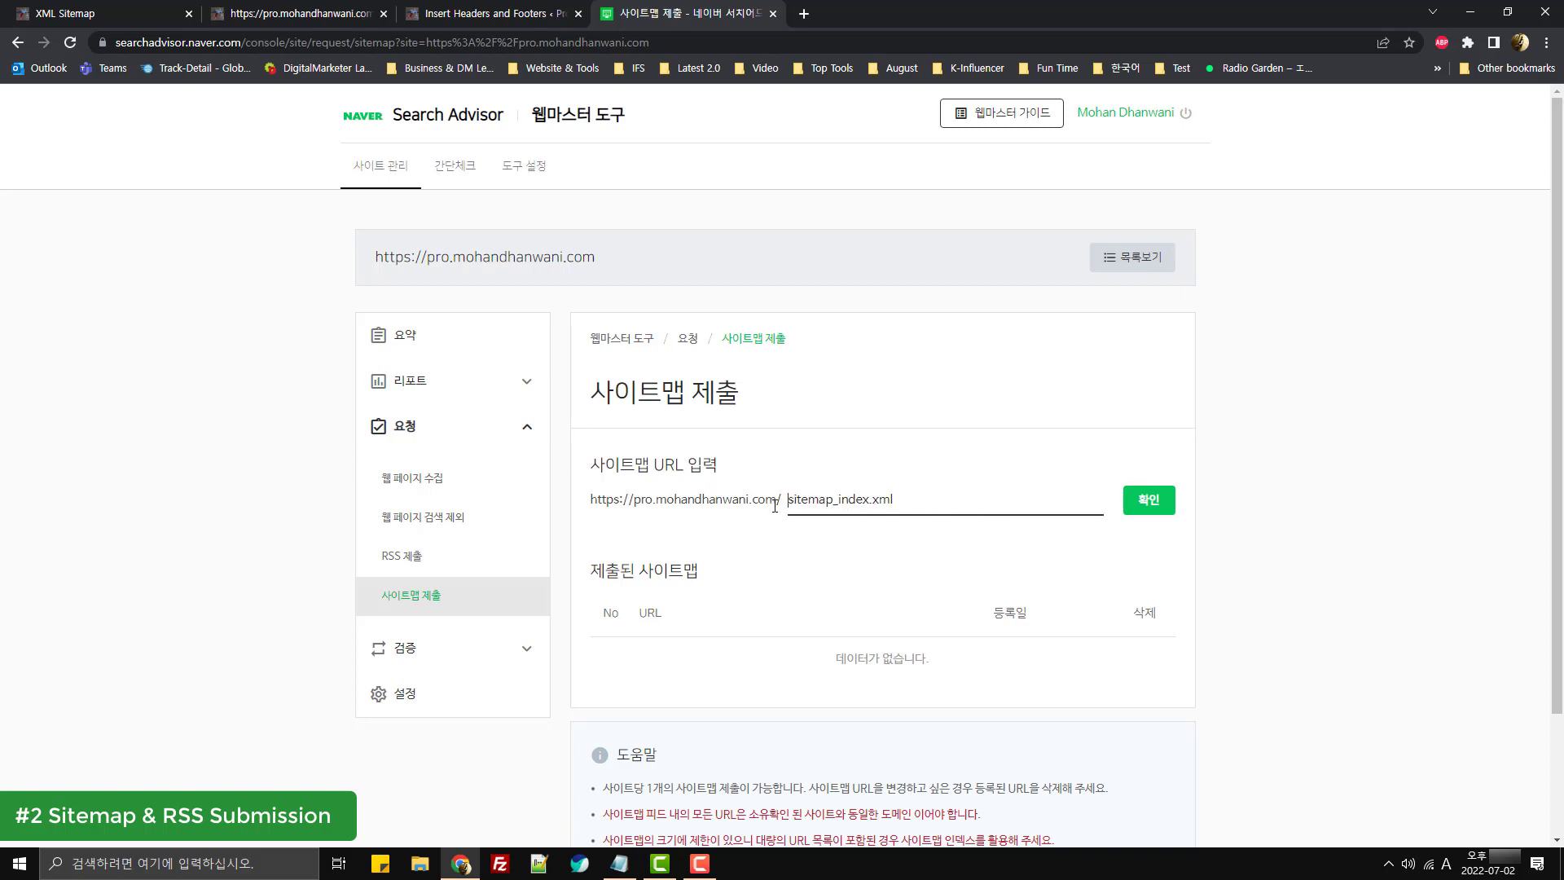
drag(928, 503, 783, 500)
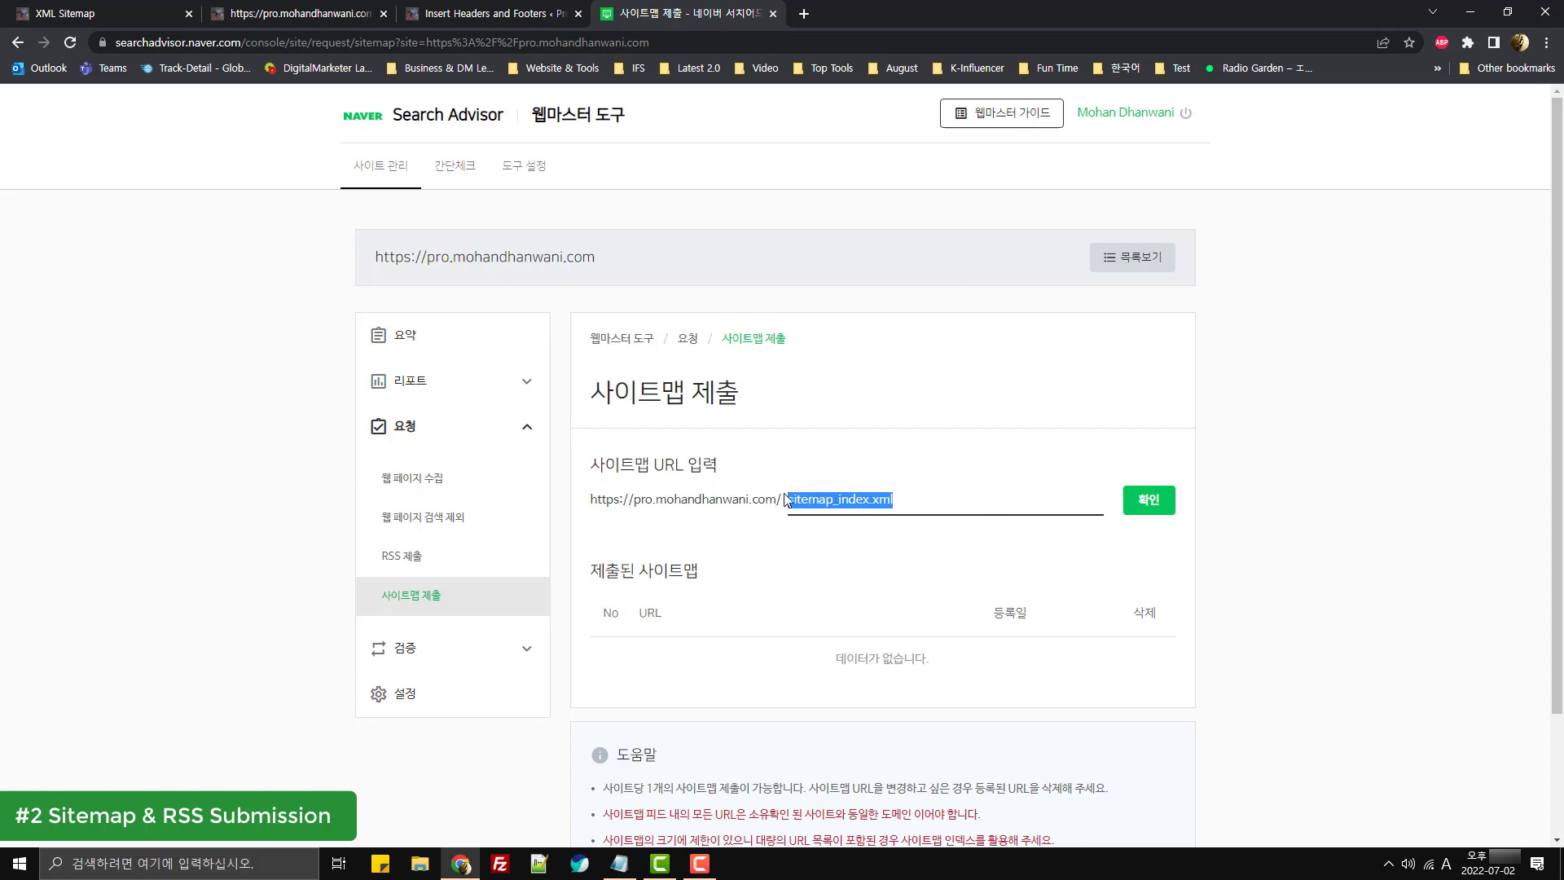
click(1163, 504)
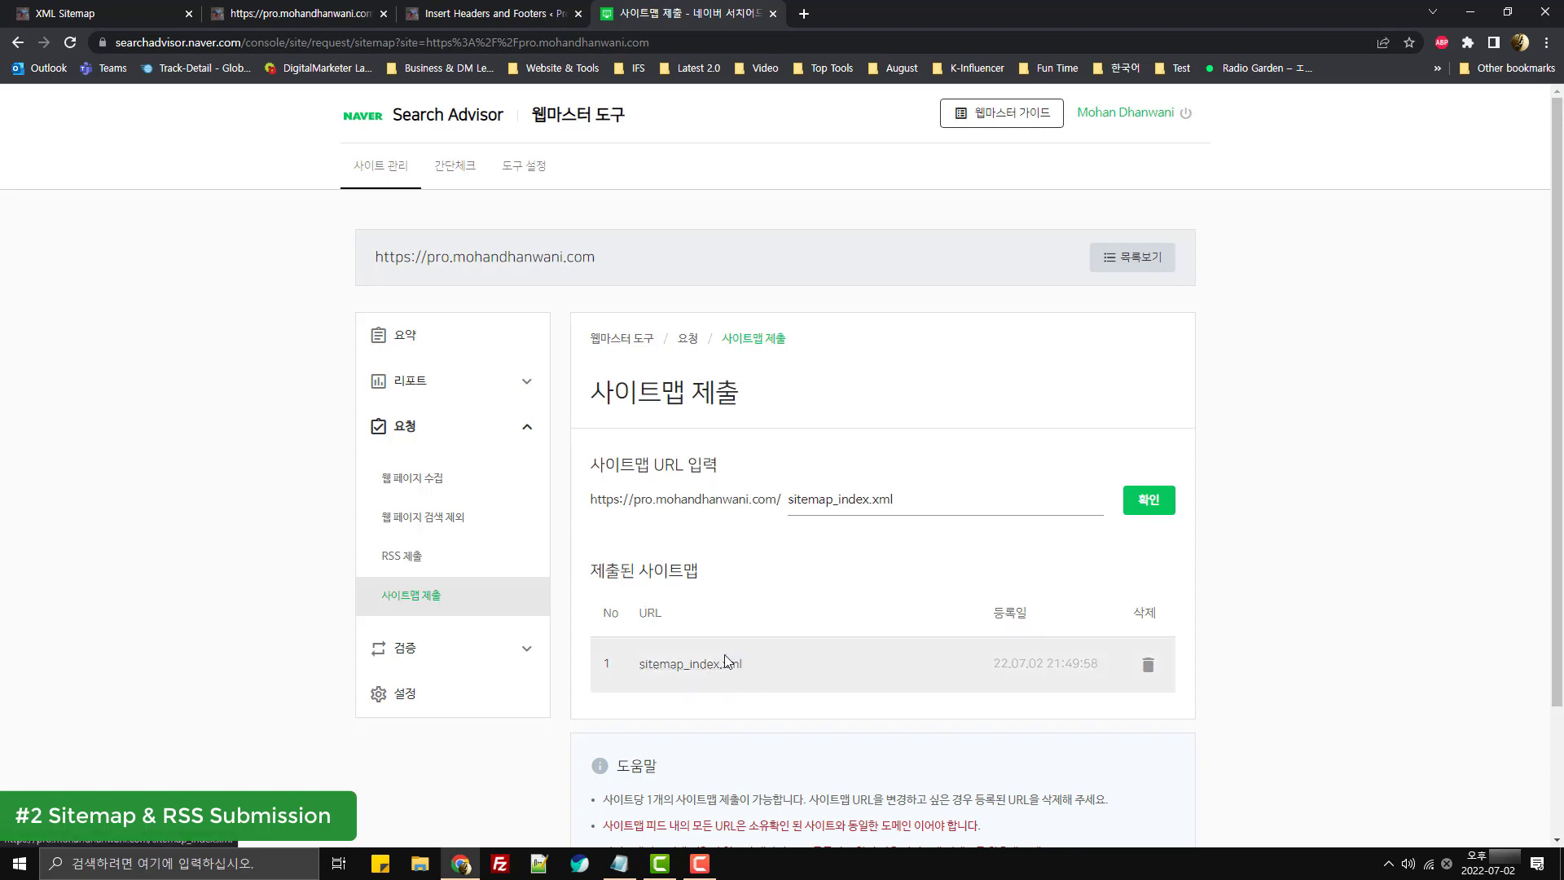
click(414, 562)
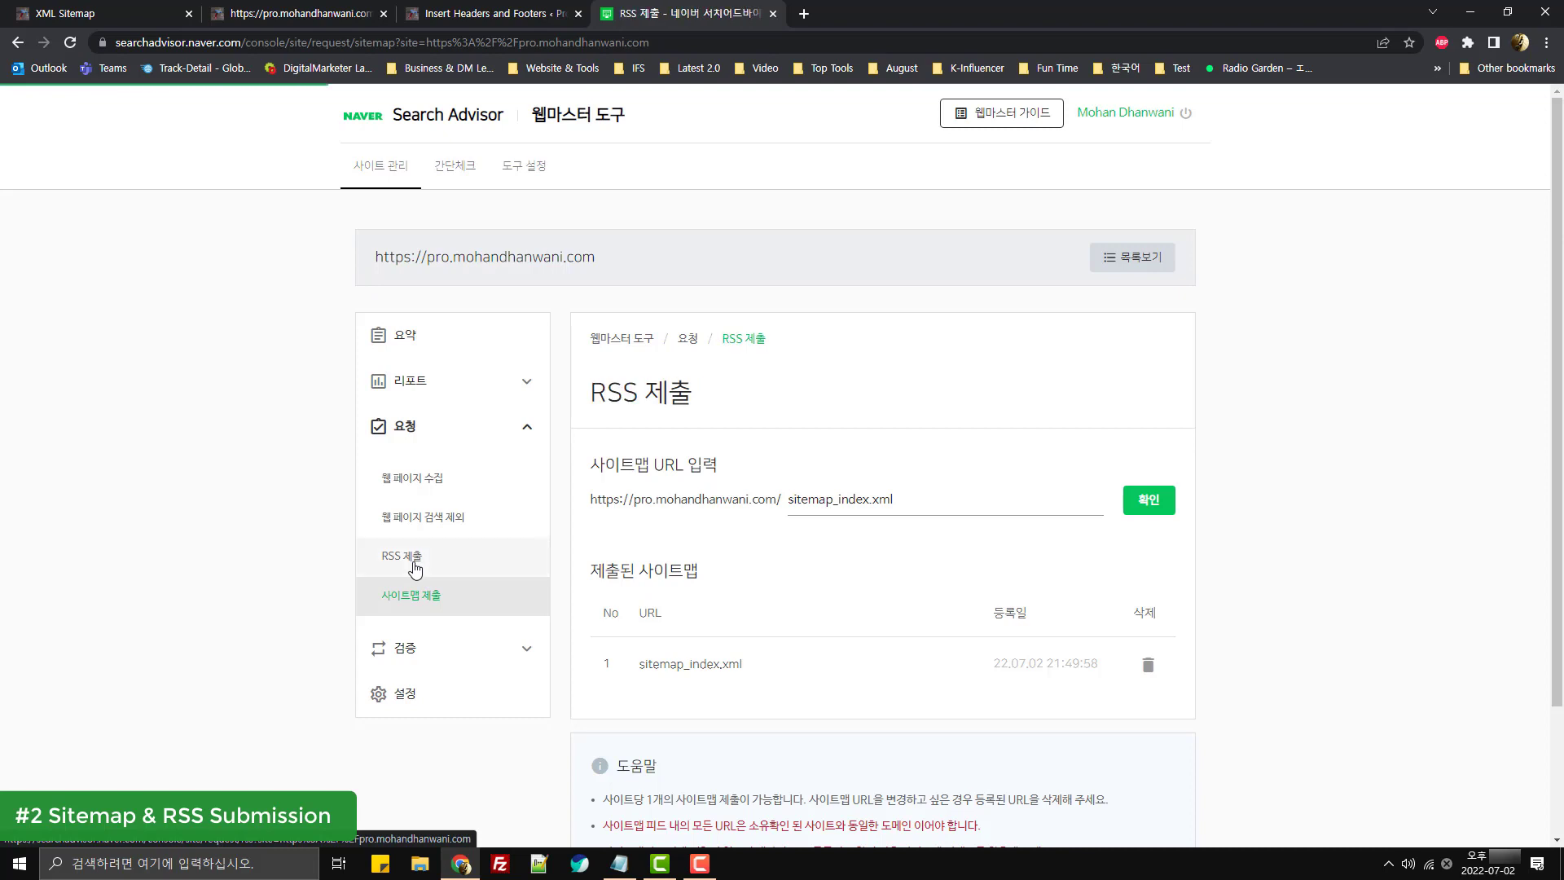
- Submit the site's /feed/ address as the RSS feed, passing the security check
click(683, 499)
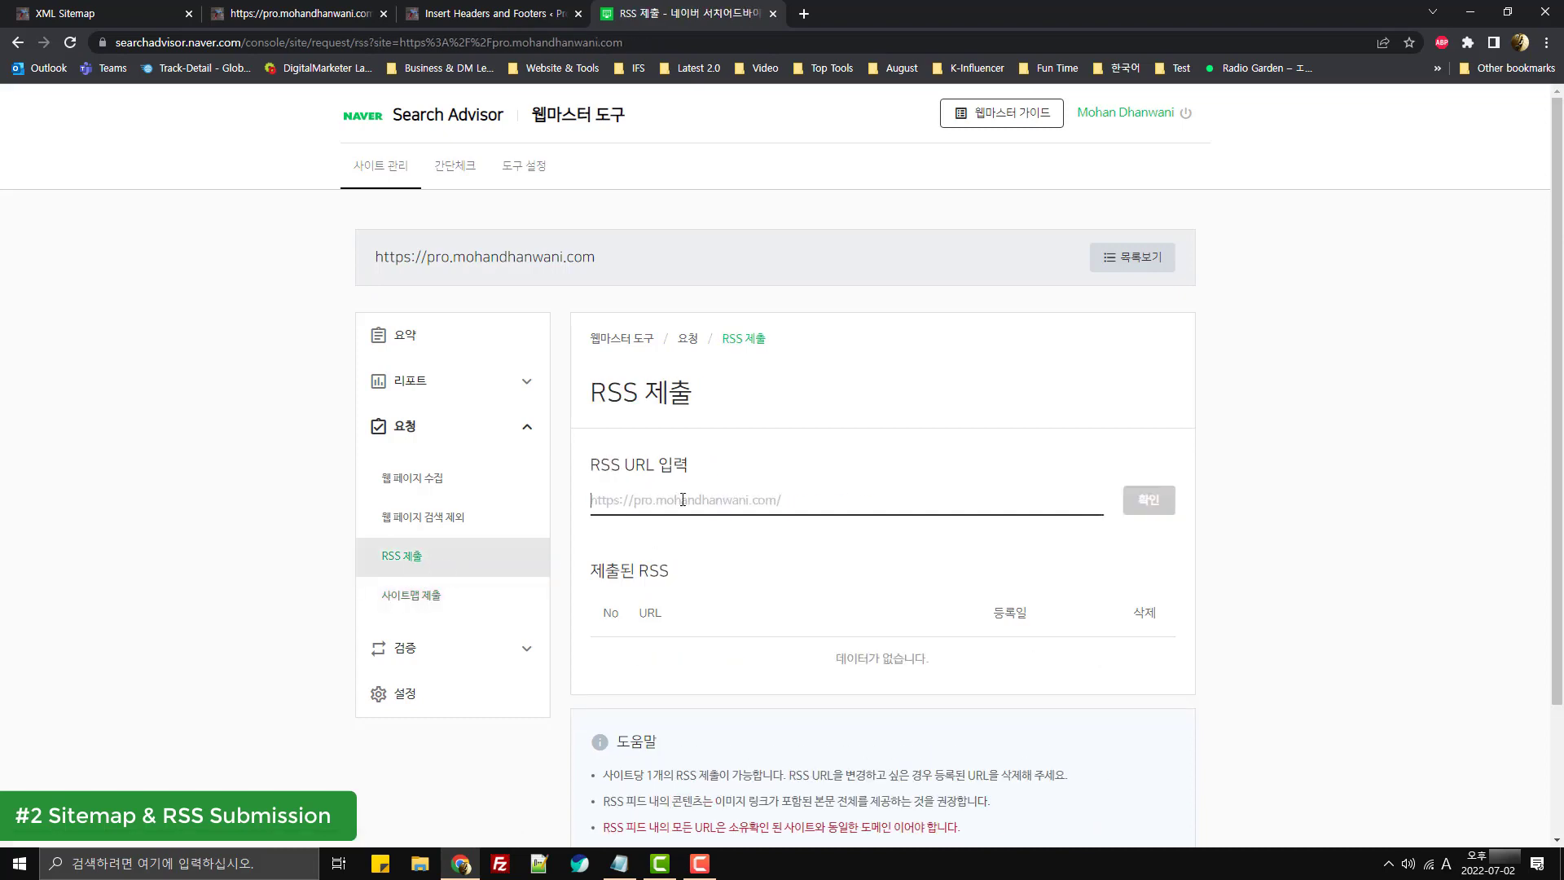
text(https://pro.mohandhanwani.com/sitemap_index.xml)
drag(886, 500, 795, 500)
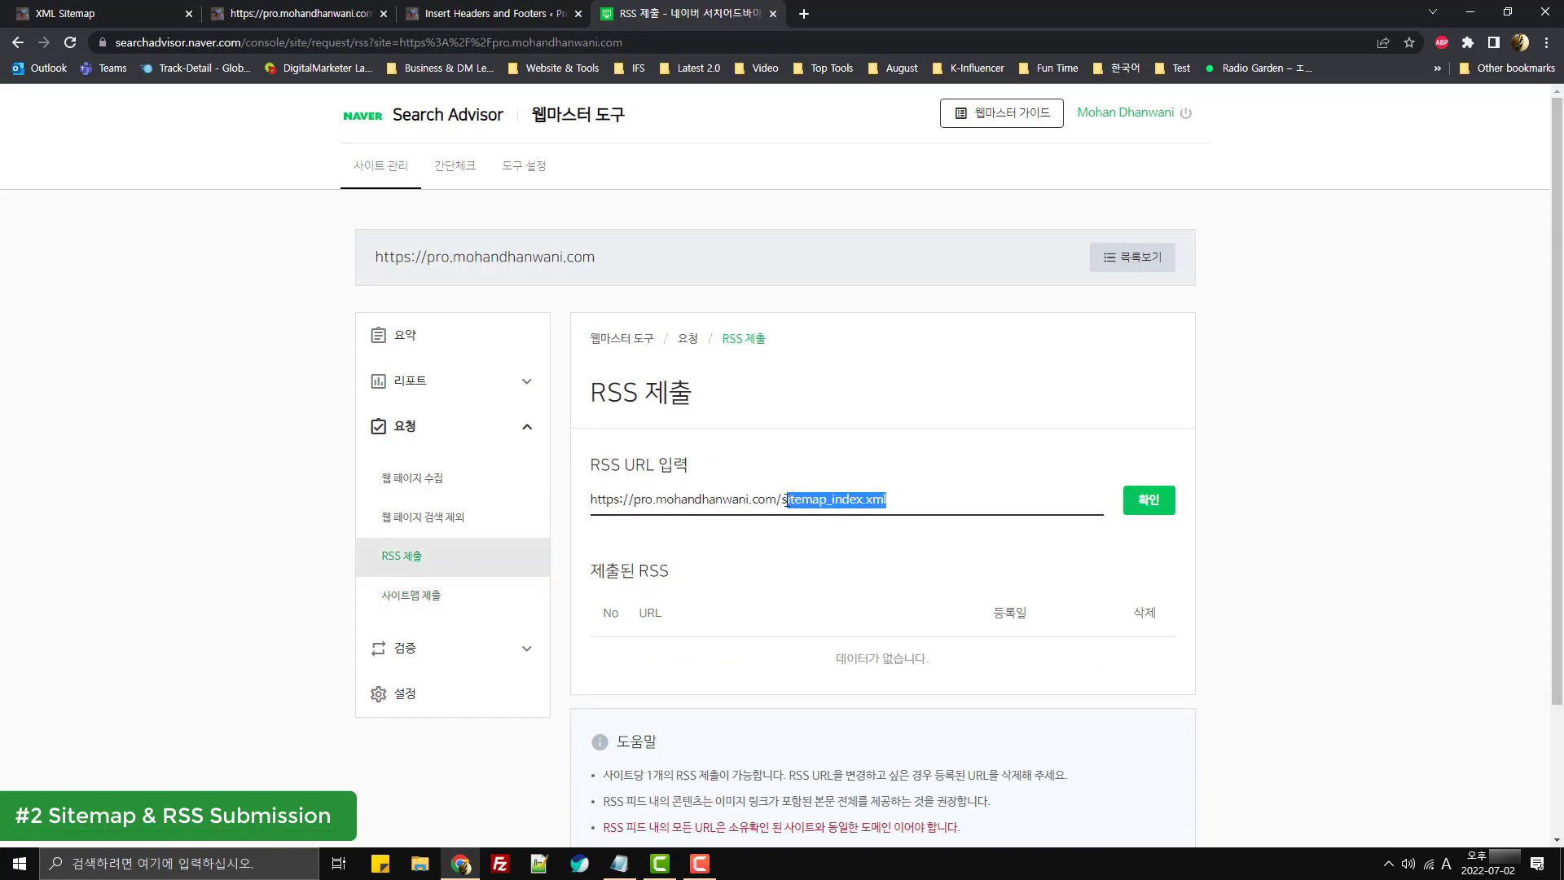
key(BackSpace)
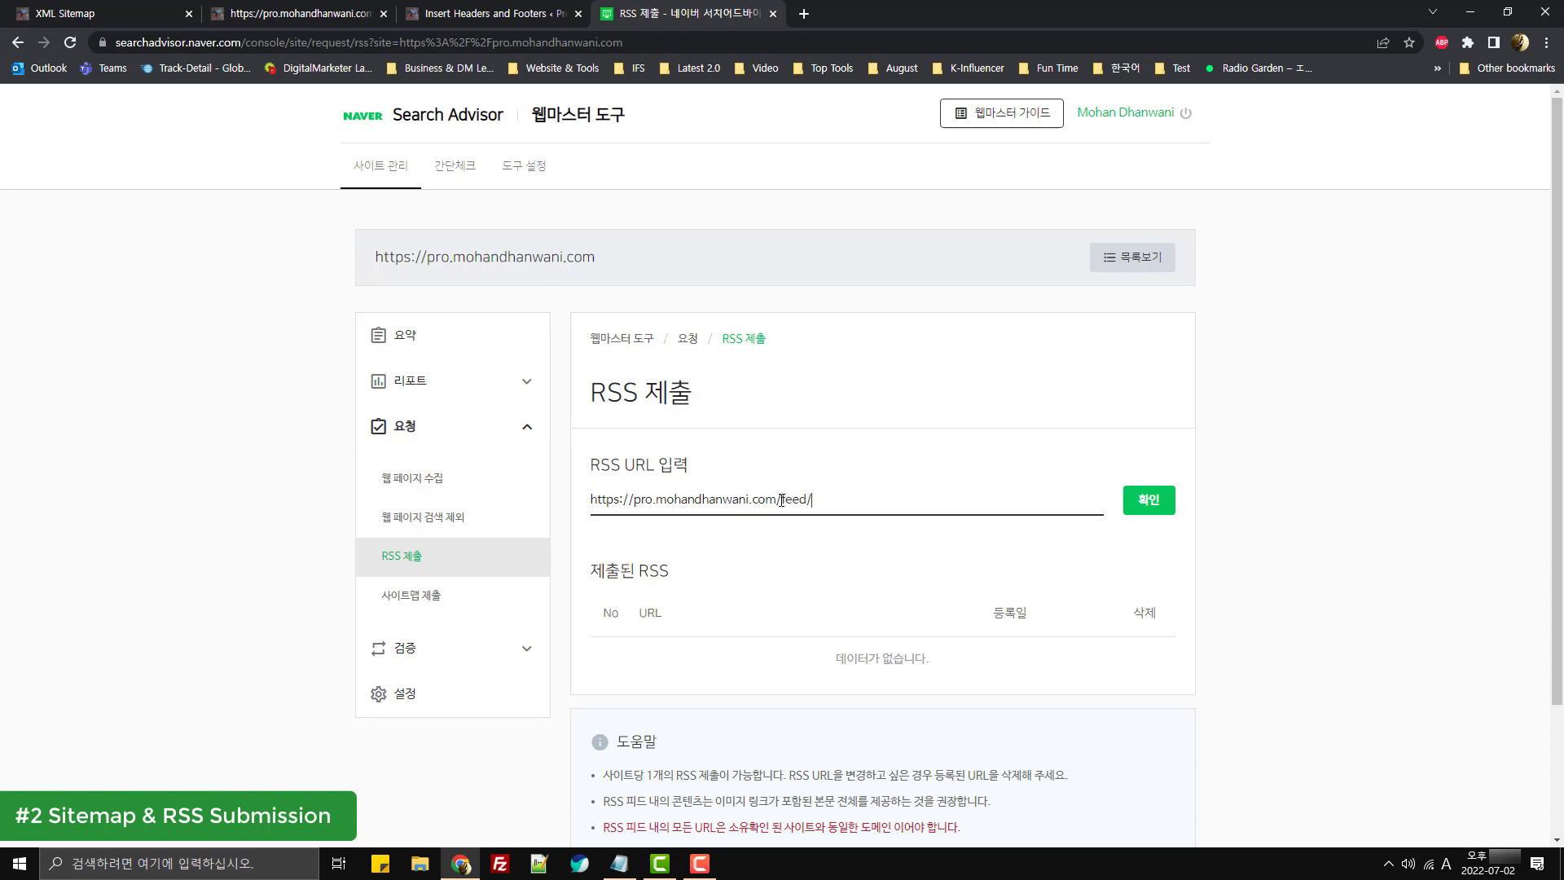
key(Return)
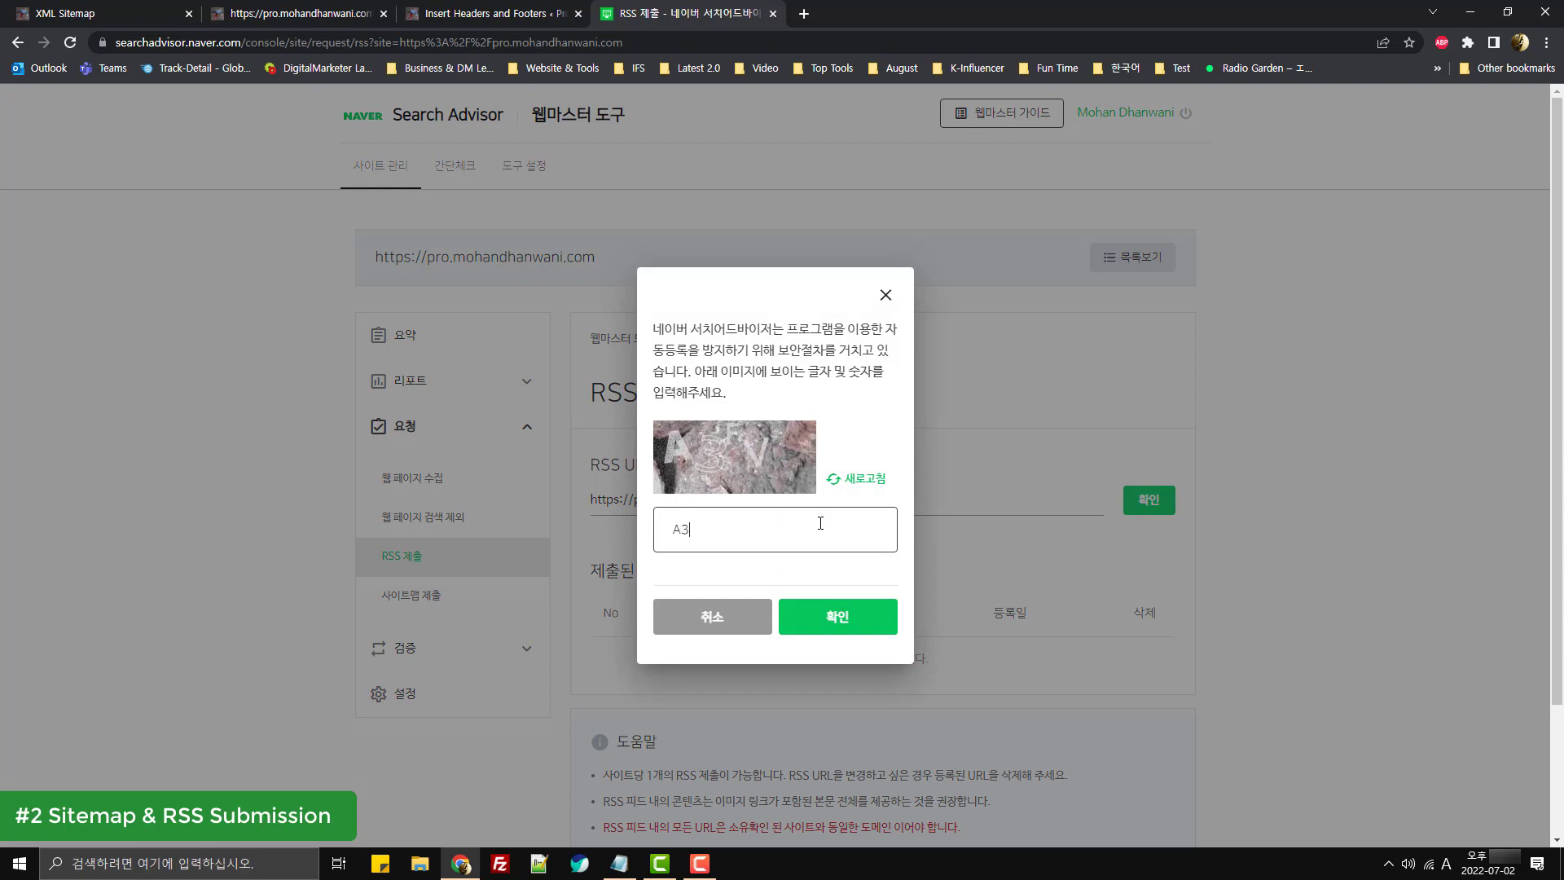
click(838, 621)
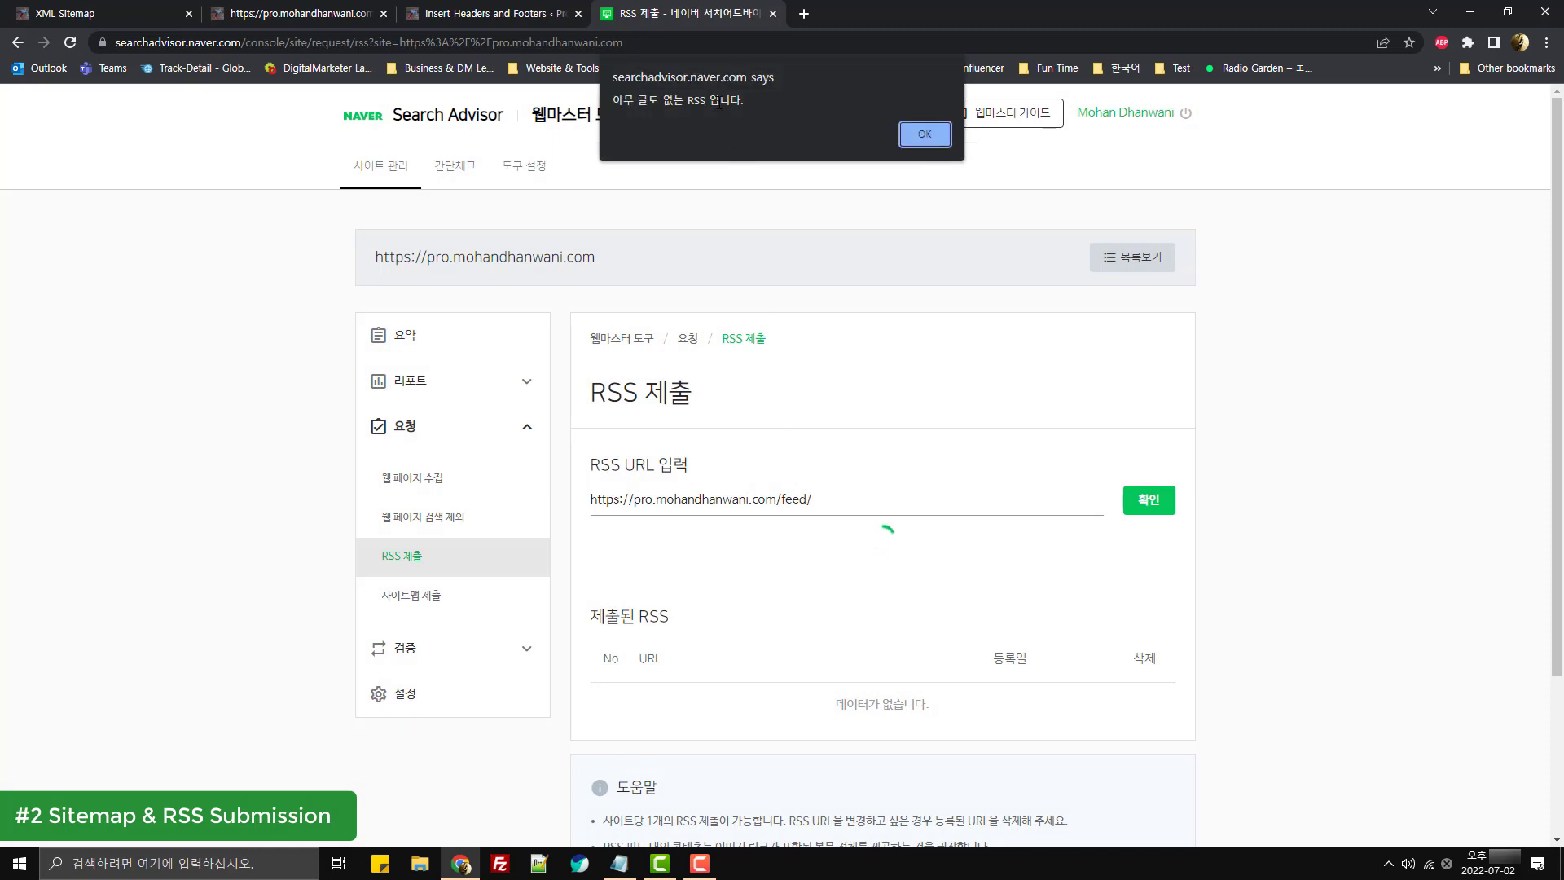
- Acknowledge the warning that the /feed/ RSS contains no posts
mouse_move(743, 101)
mouse_down()
mouse_move(630, 102)
mouse_move(743, 102)
mouse_up()
click(626, 102)
click(743, 101)
click(925, 135)
- Open post-sitemap.xml from the sitemap index and confirm it lists 0 URLs
click(98, 13)
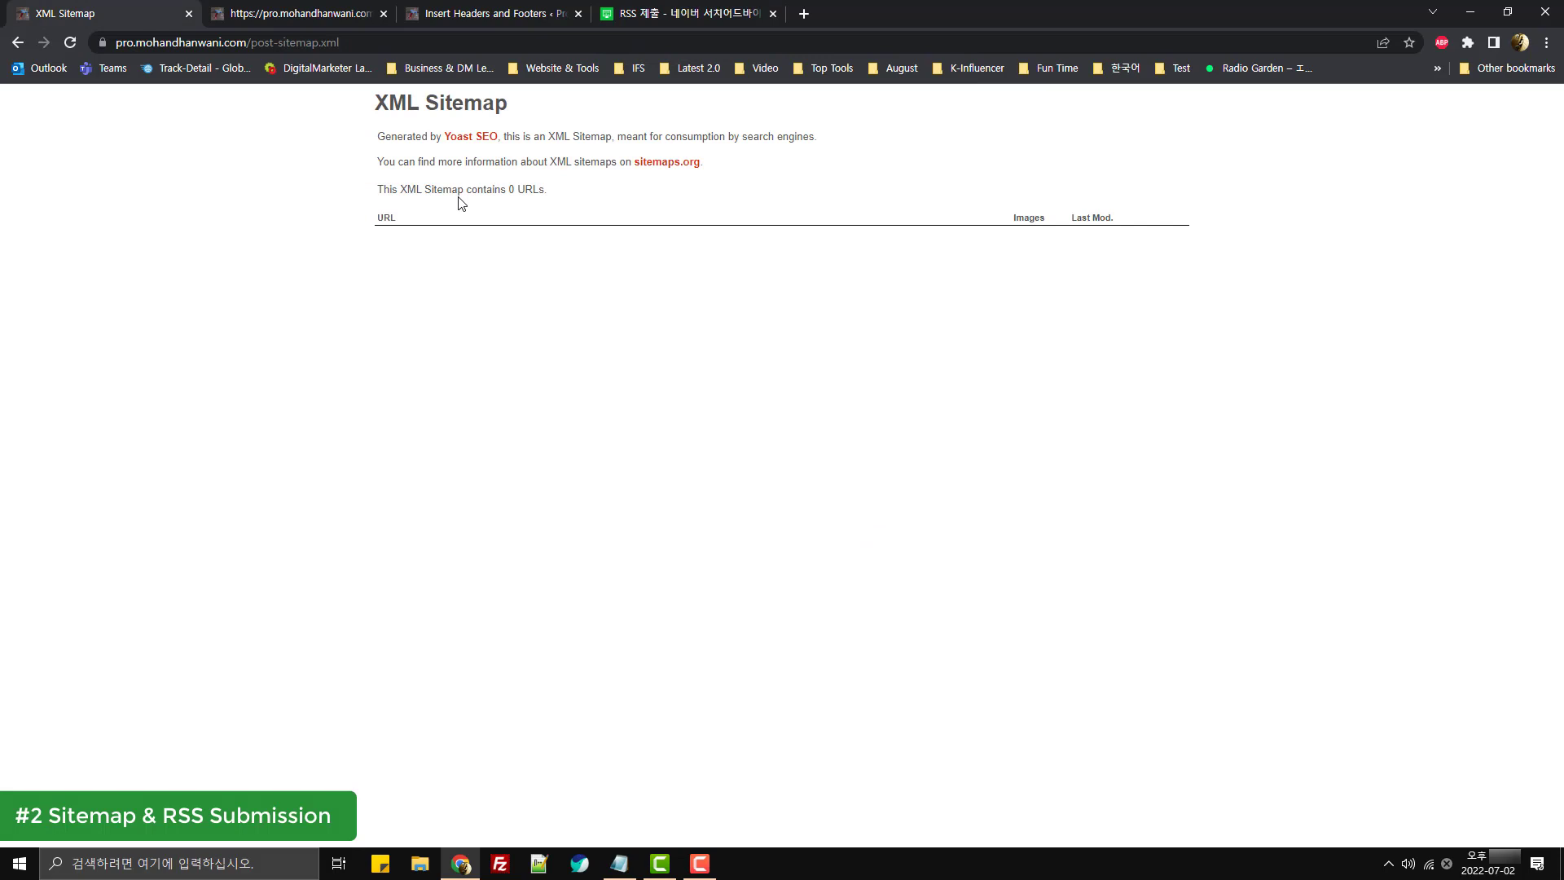
click(17, 43)
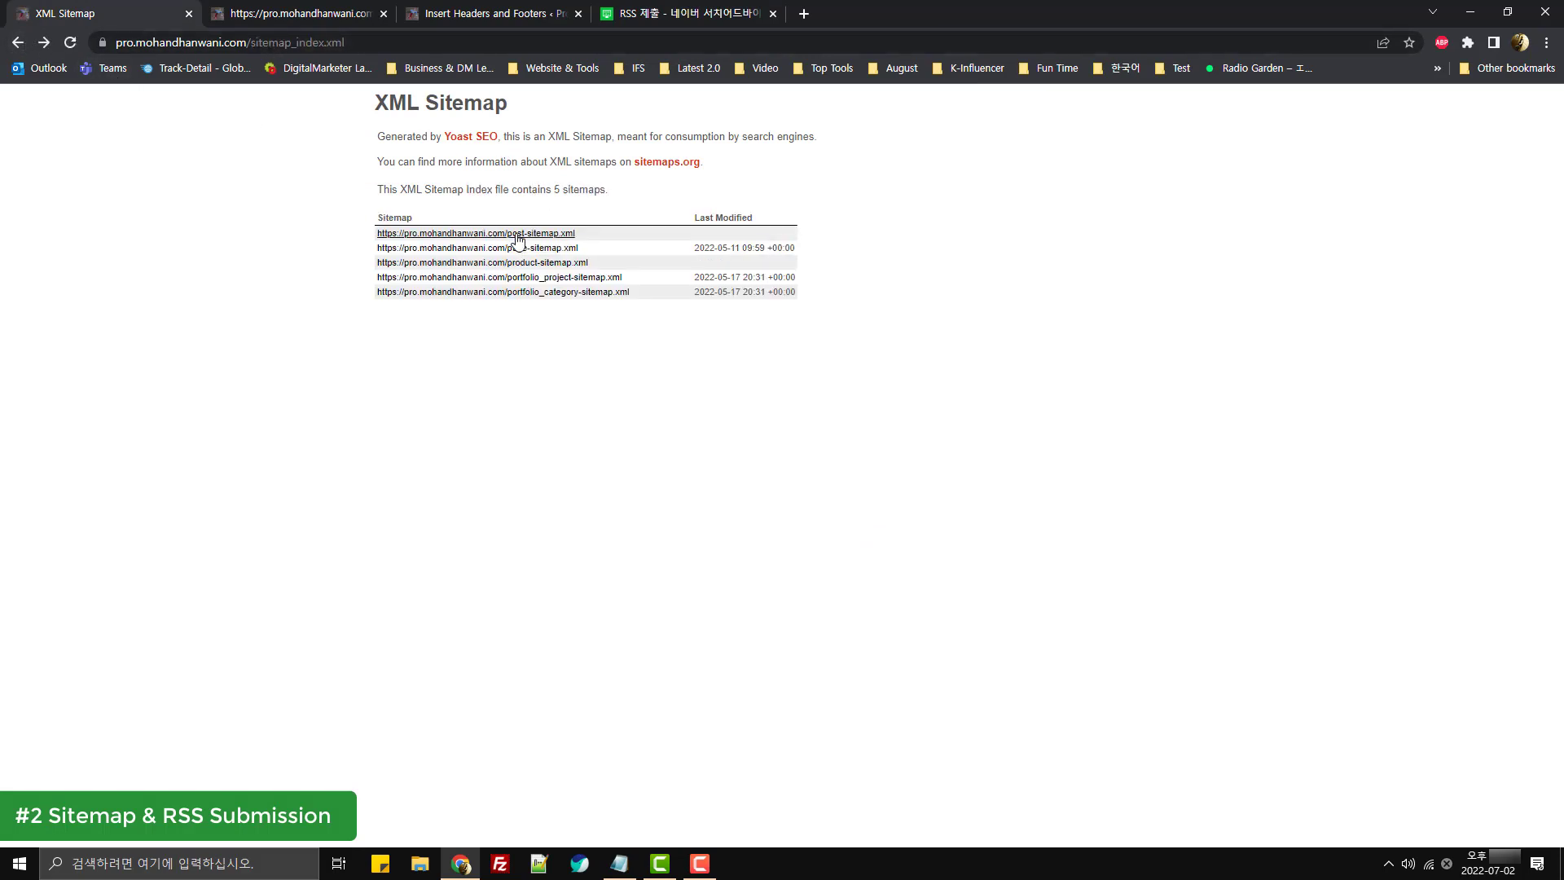
click(558, 236)
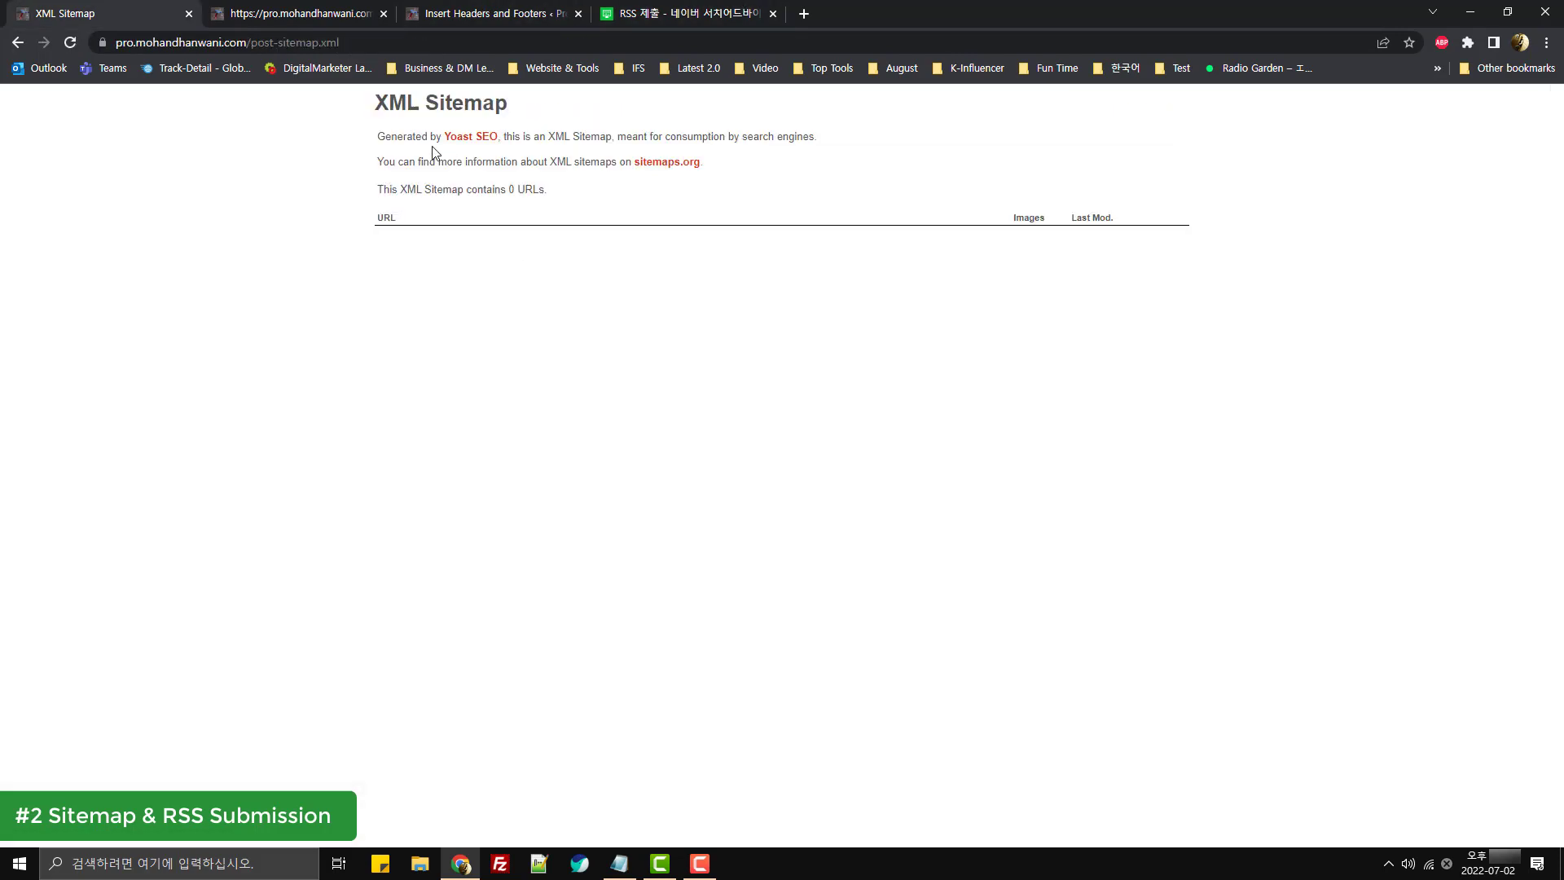
key(ctrl+a)
click(475, 317)
- Back on the RSS page with /feed/ entered, expand the 검증 section of the site menu
click(700, 11)
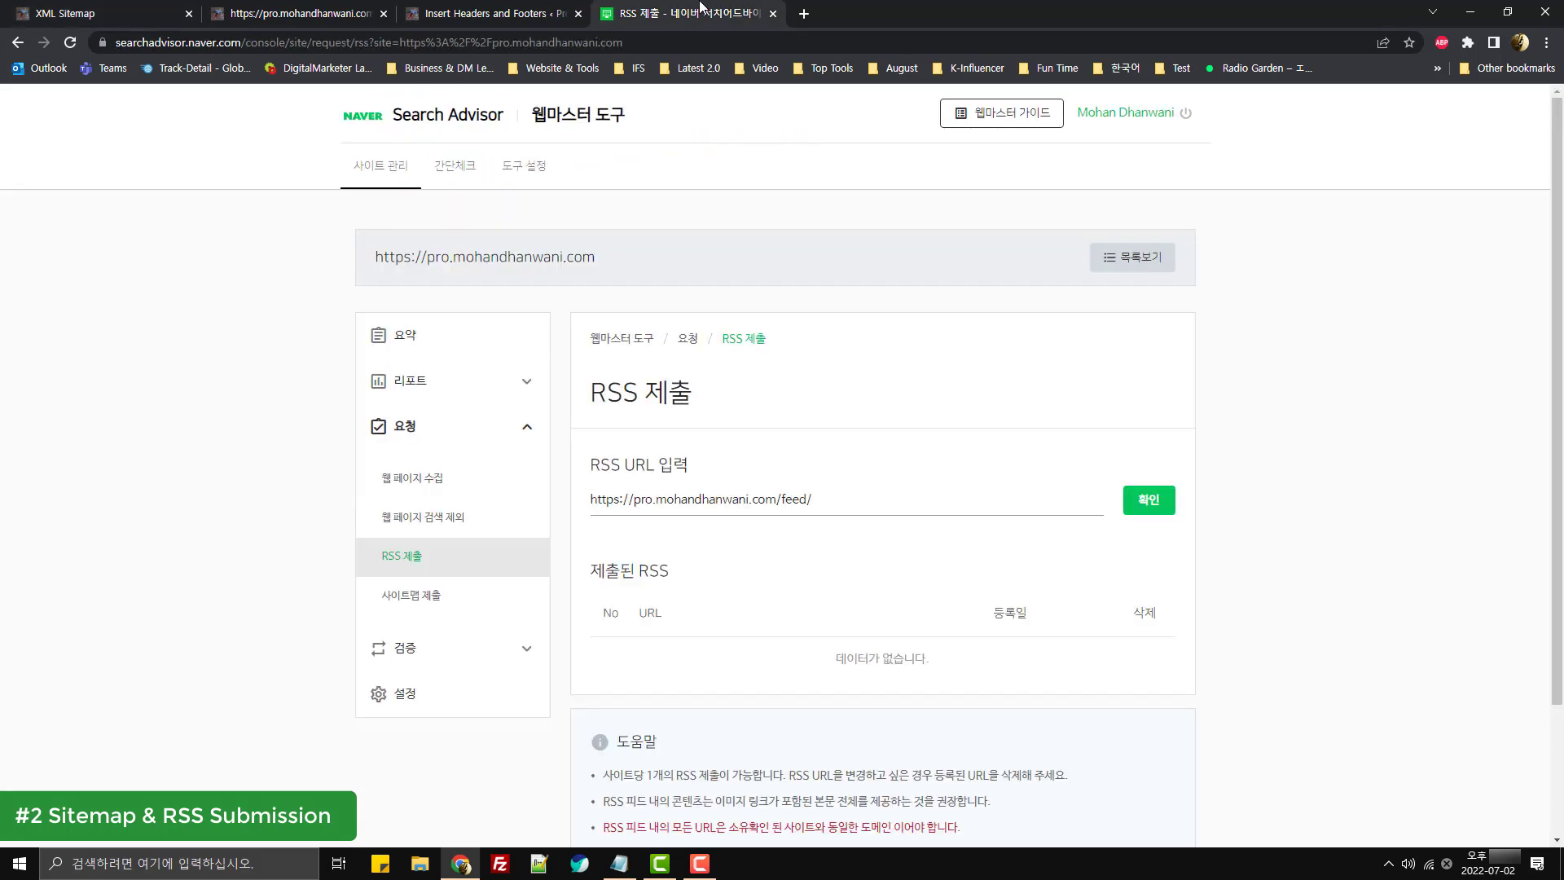
drag(839, 504, 568, 506)
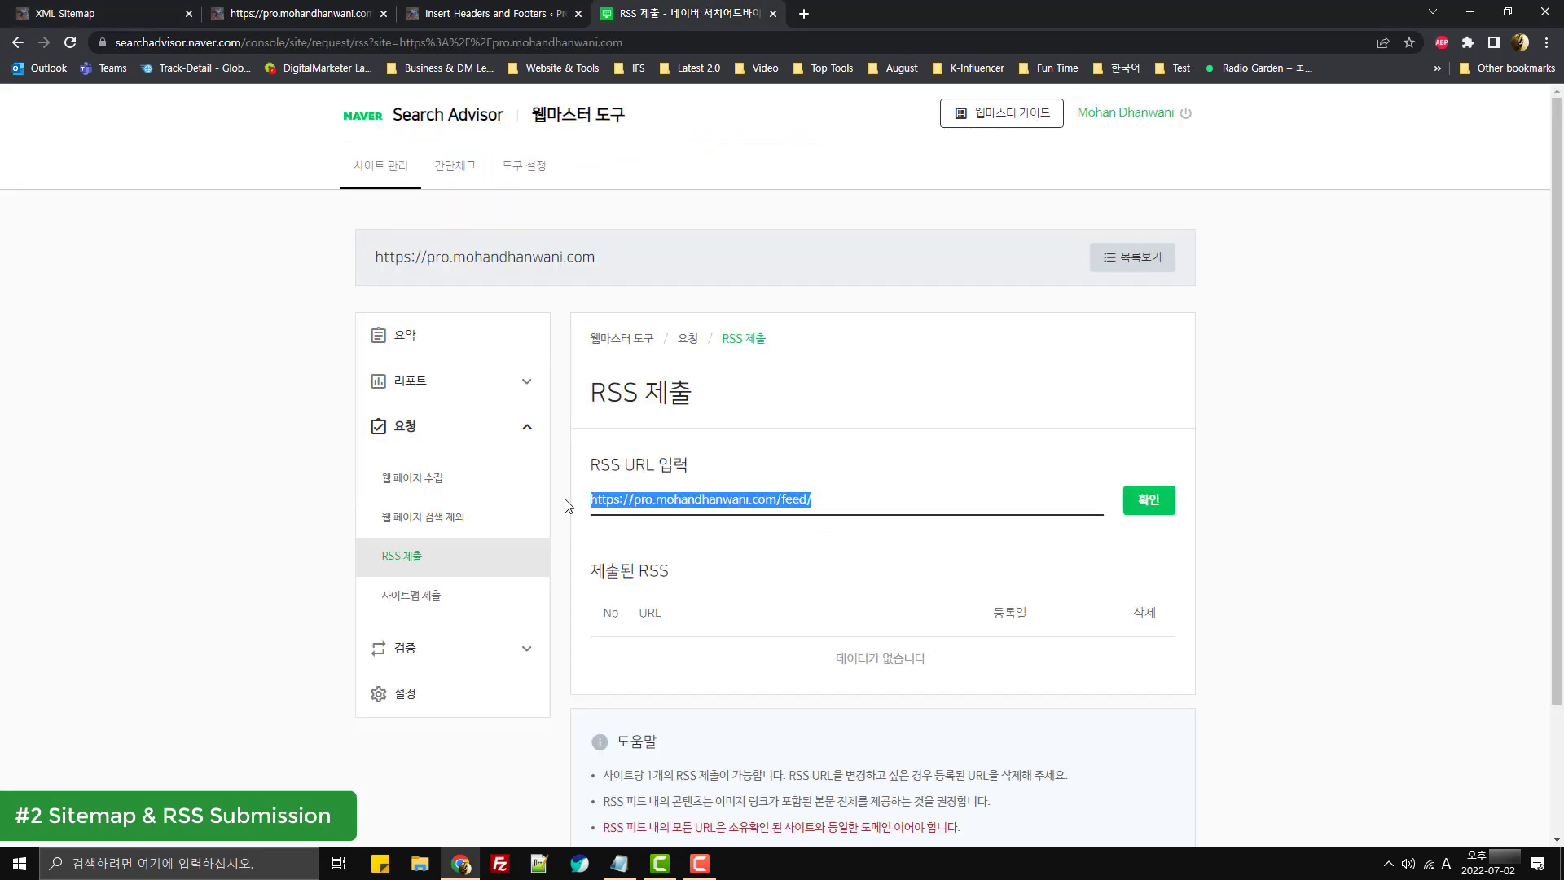
click(694, 491)
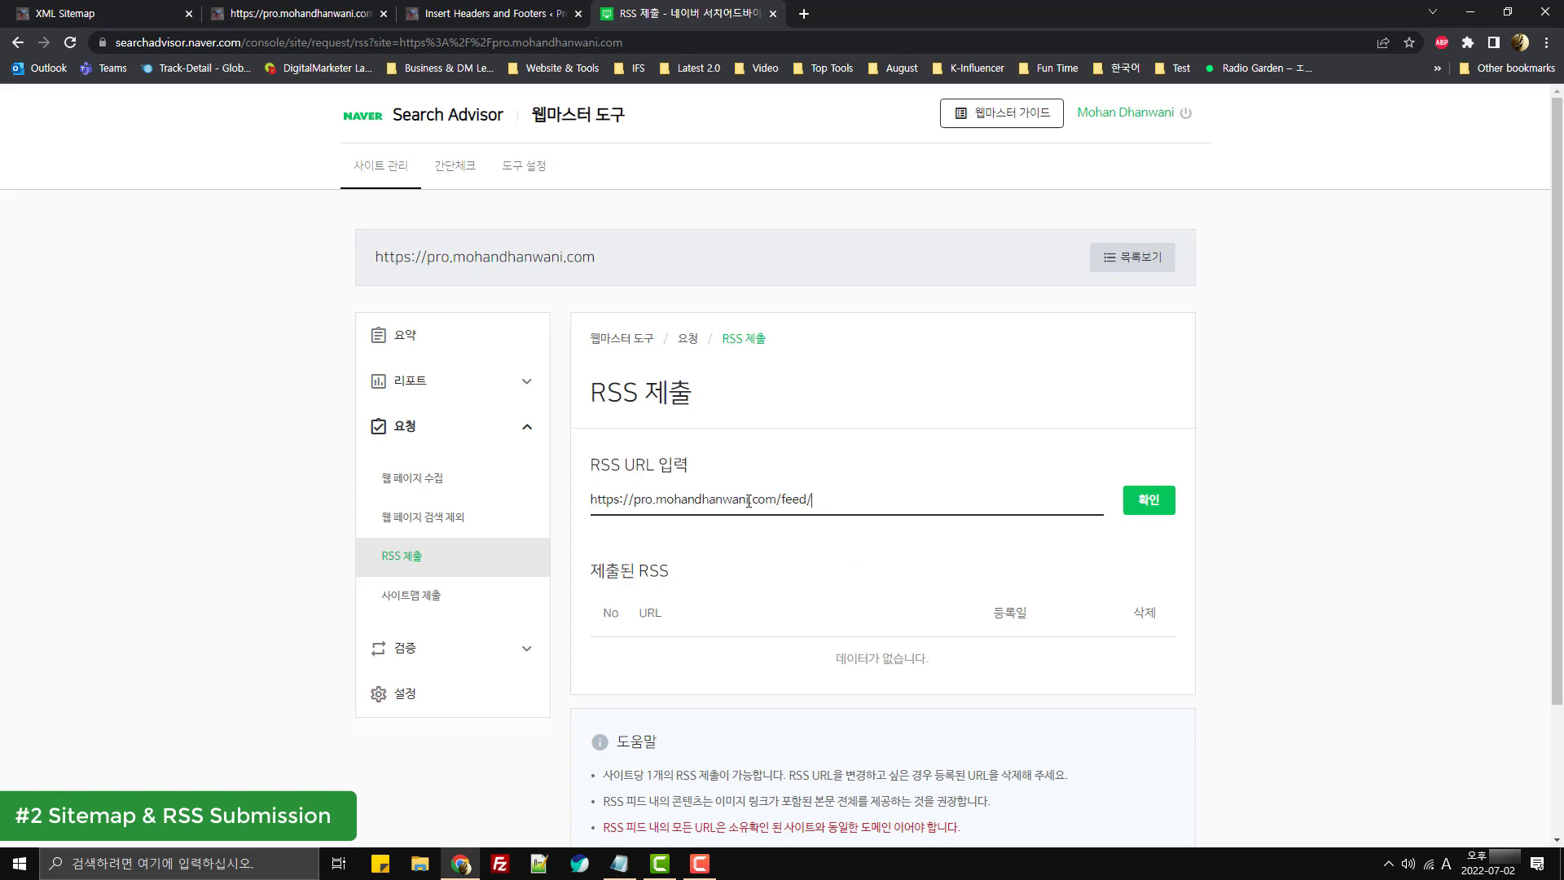
drag(815, 502, 585, 507)
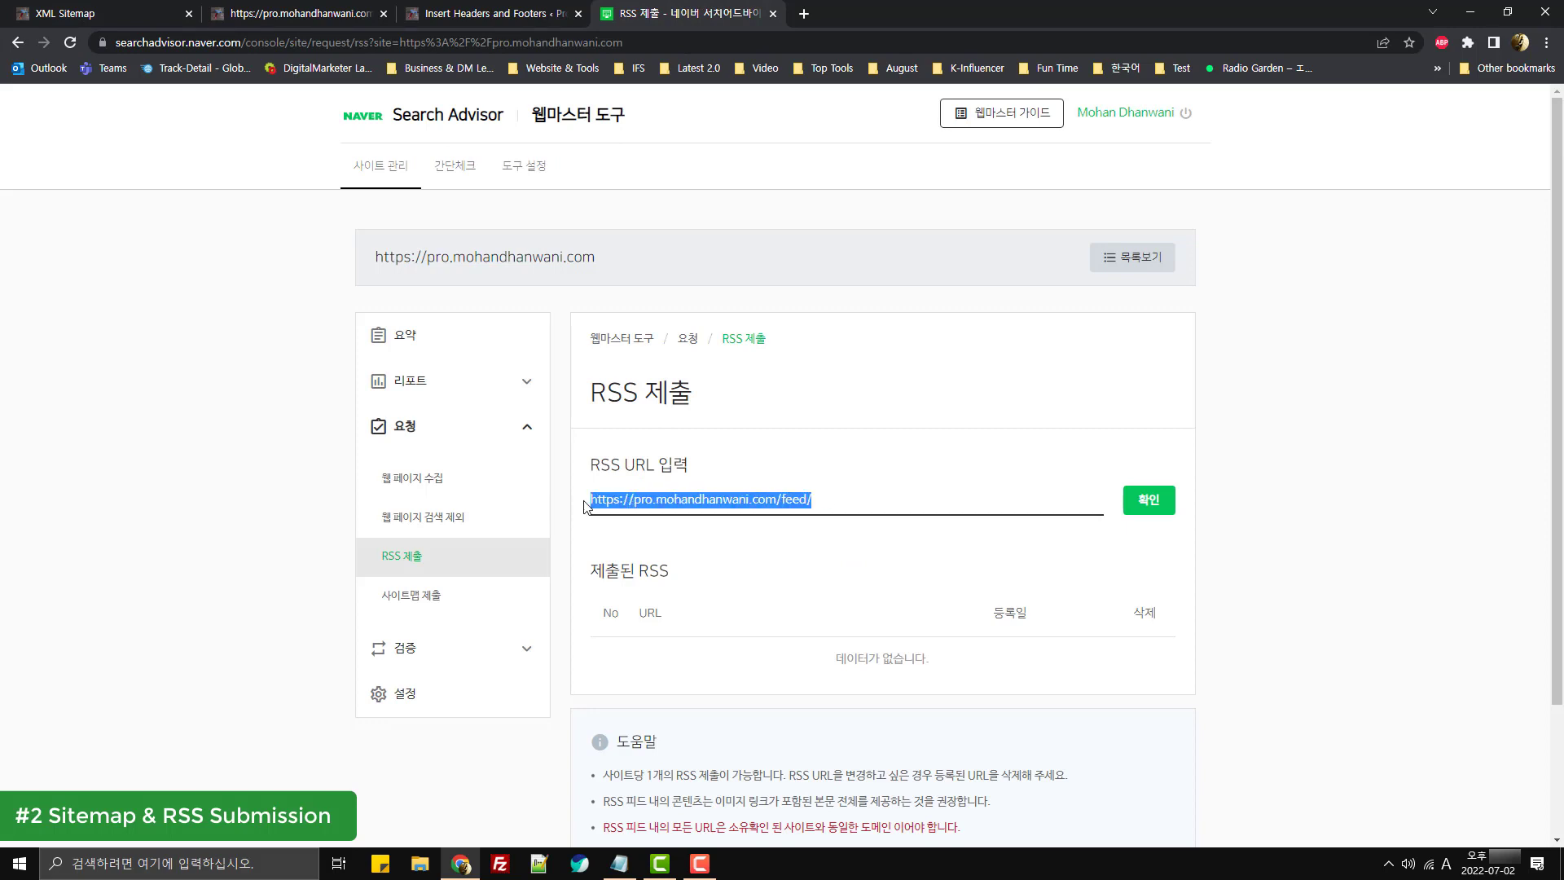
scroll(482, 485, down, 1)
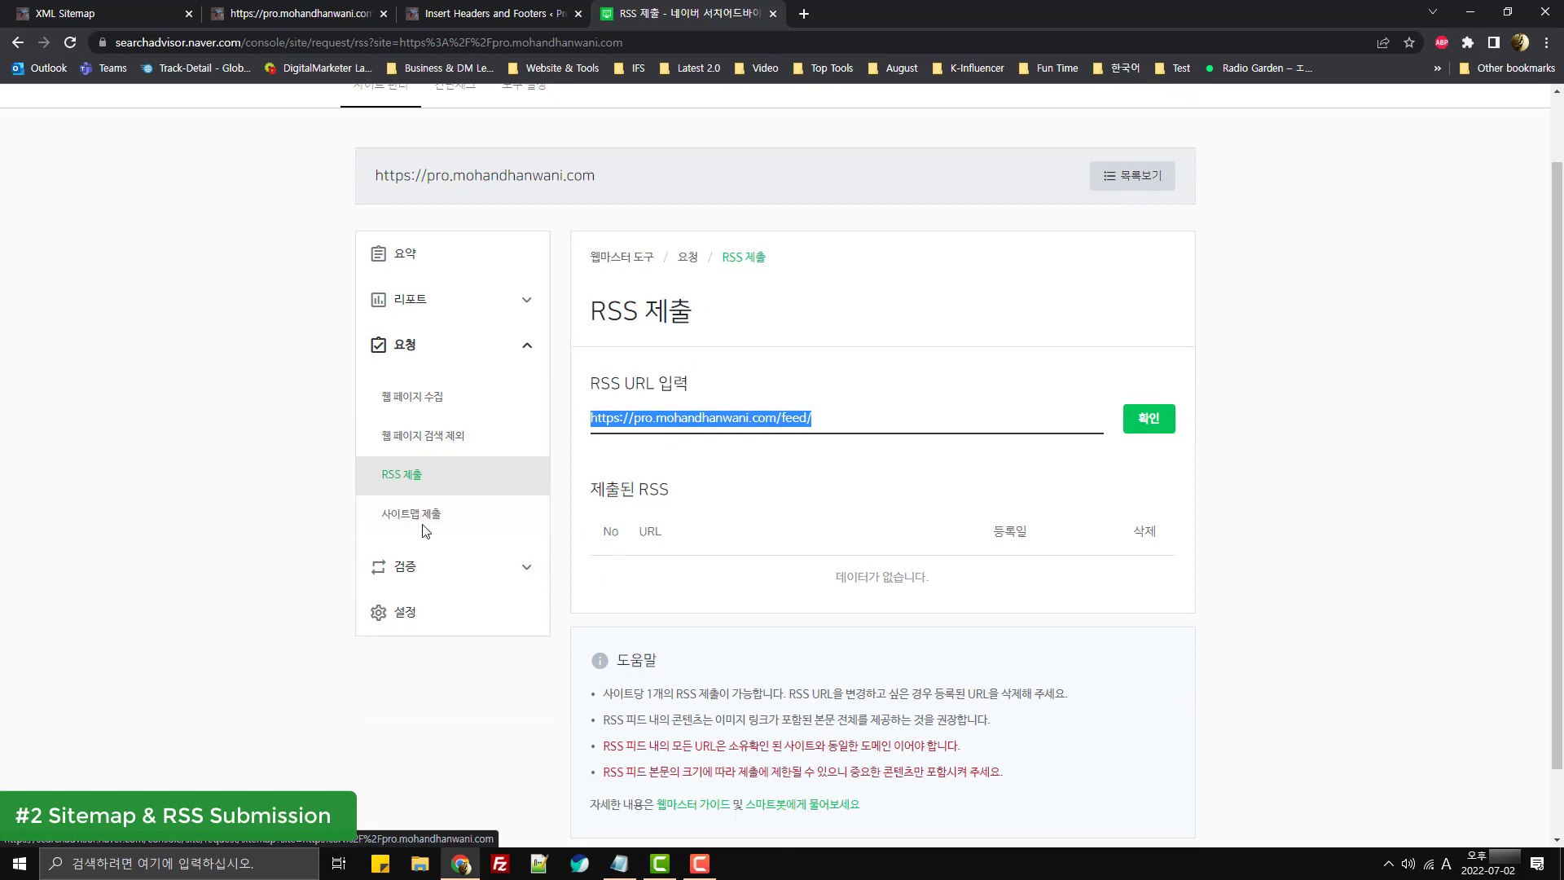
click(517, 572)
- On the robots.txt page, check robots.txt and confirm it can be crawled
click(420, 458)
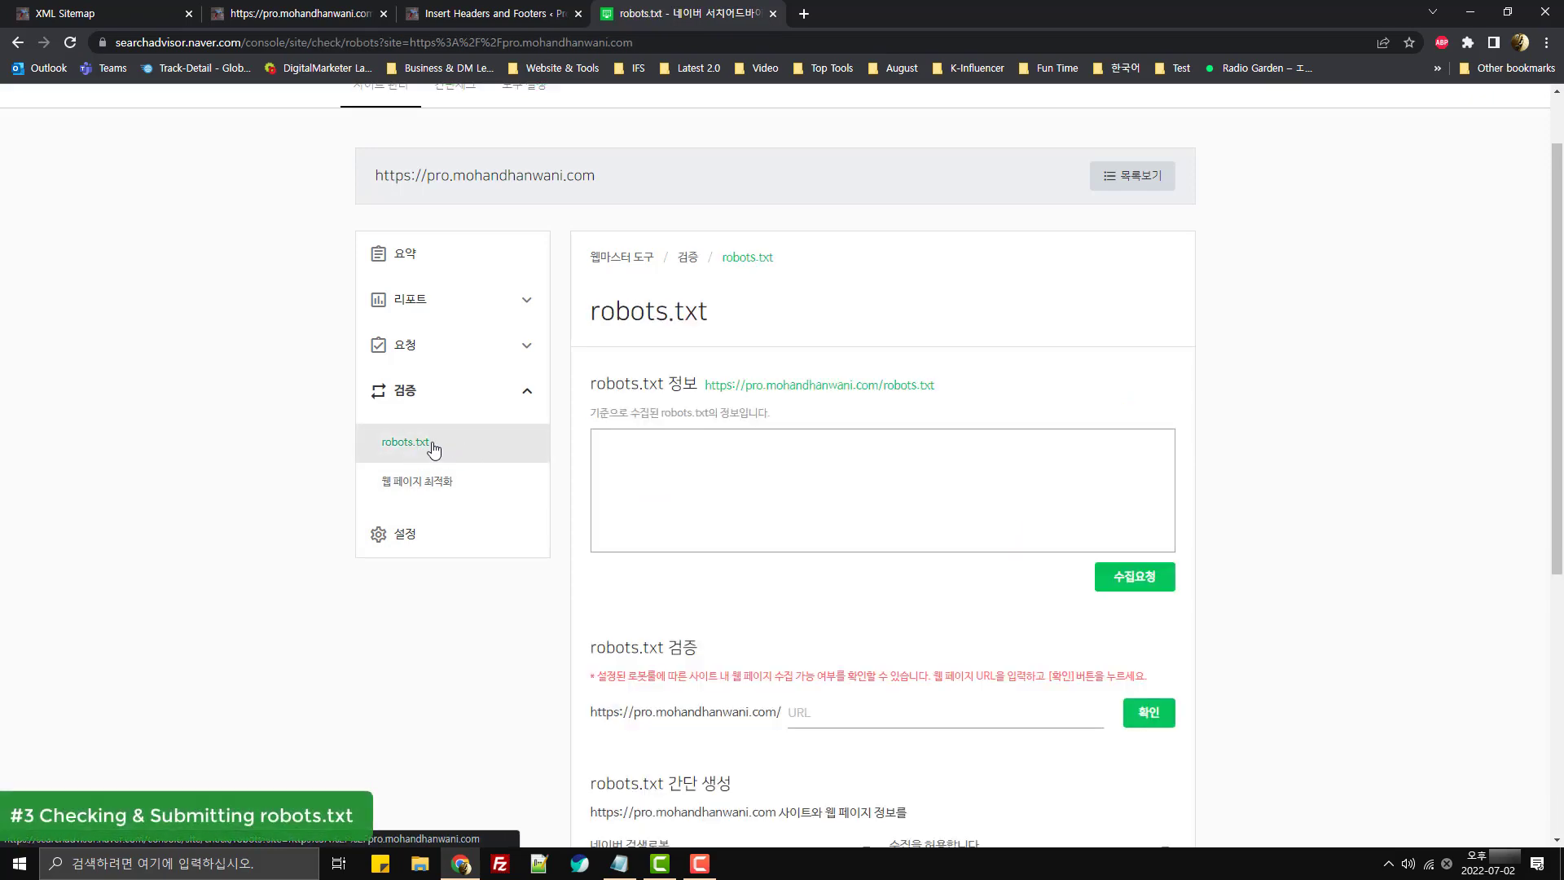
scroll(394, 454, down, 3)
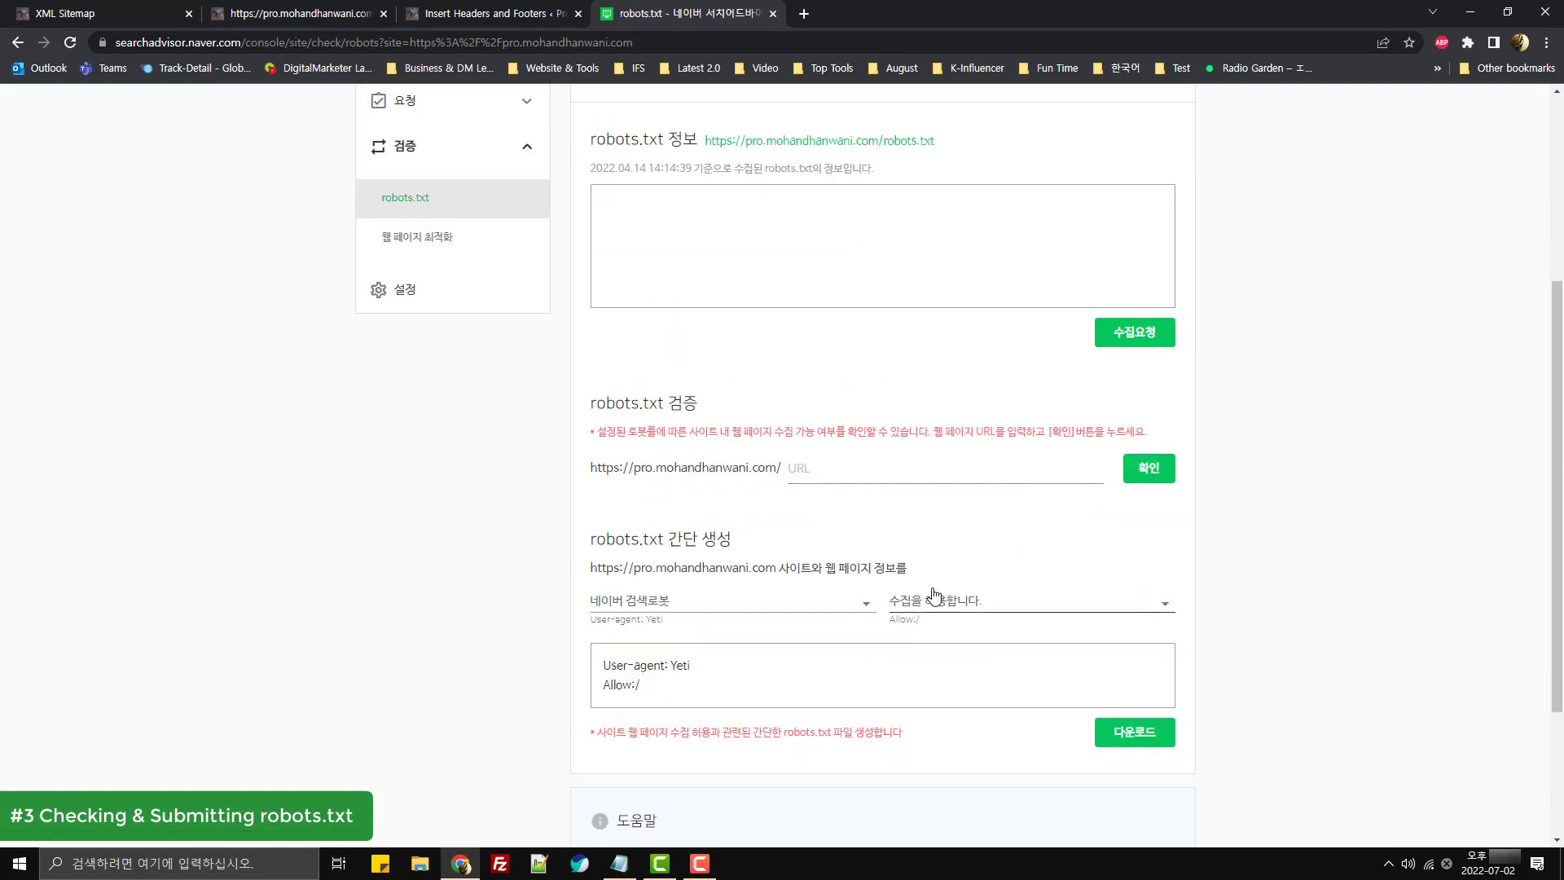
click(861, 461)
text(rotob)
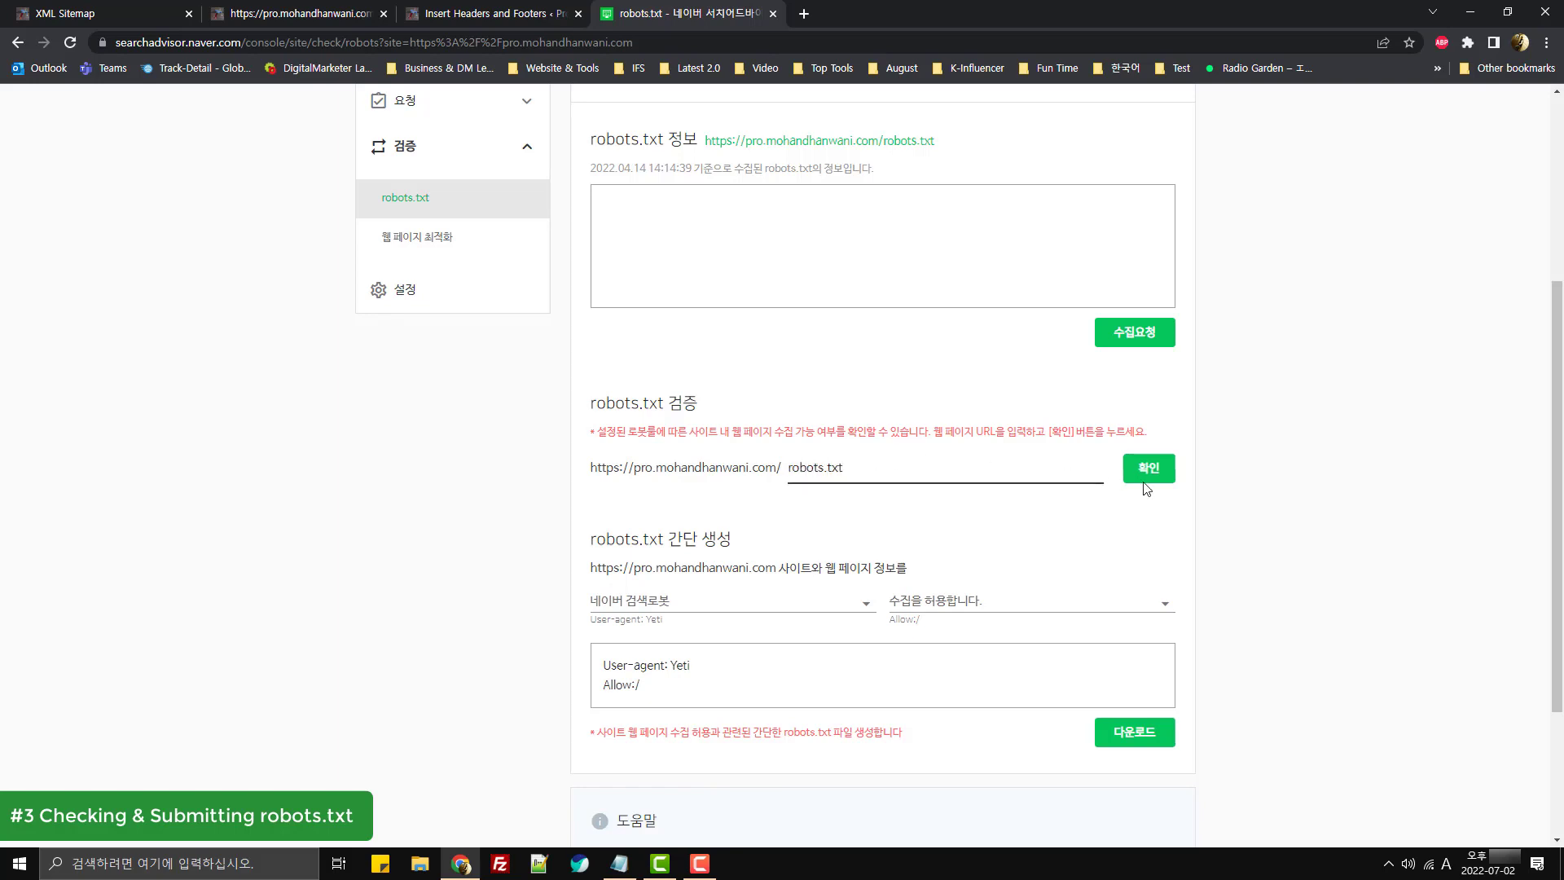
click(1167, 470)
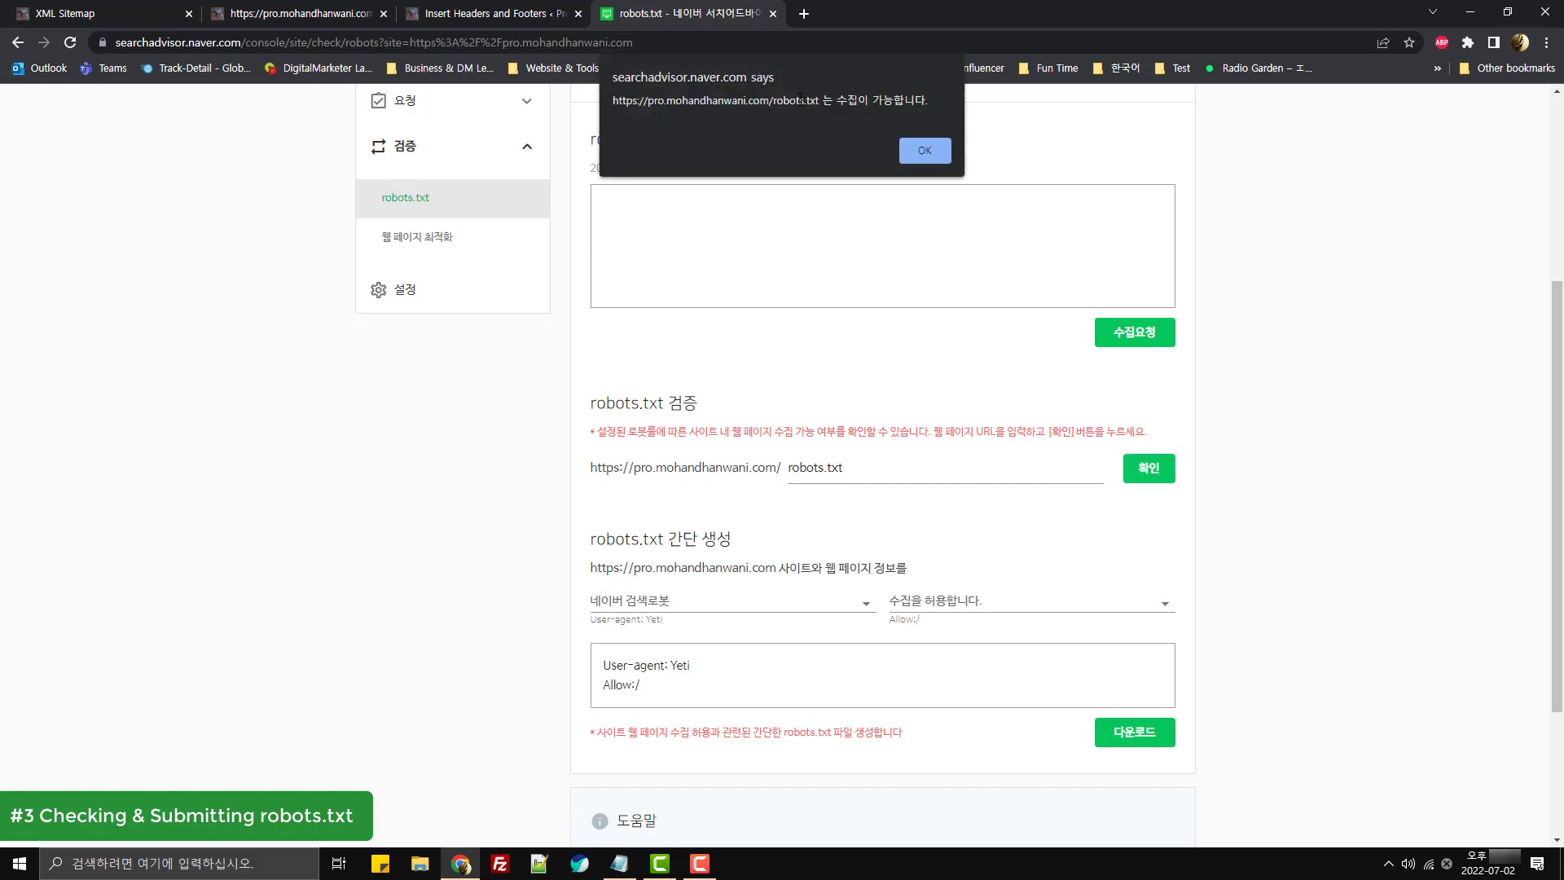
click(924, 151)
scroll(937, 260, up, 1)
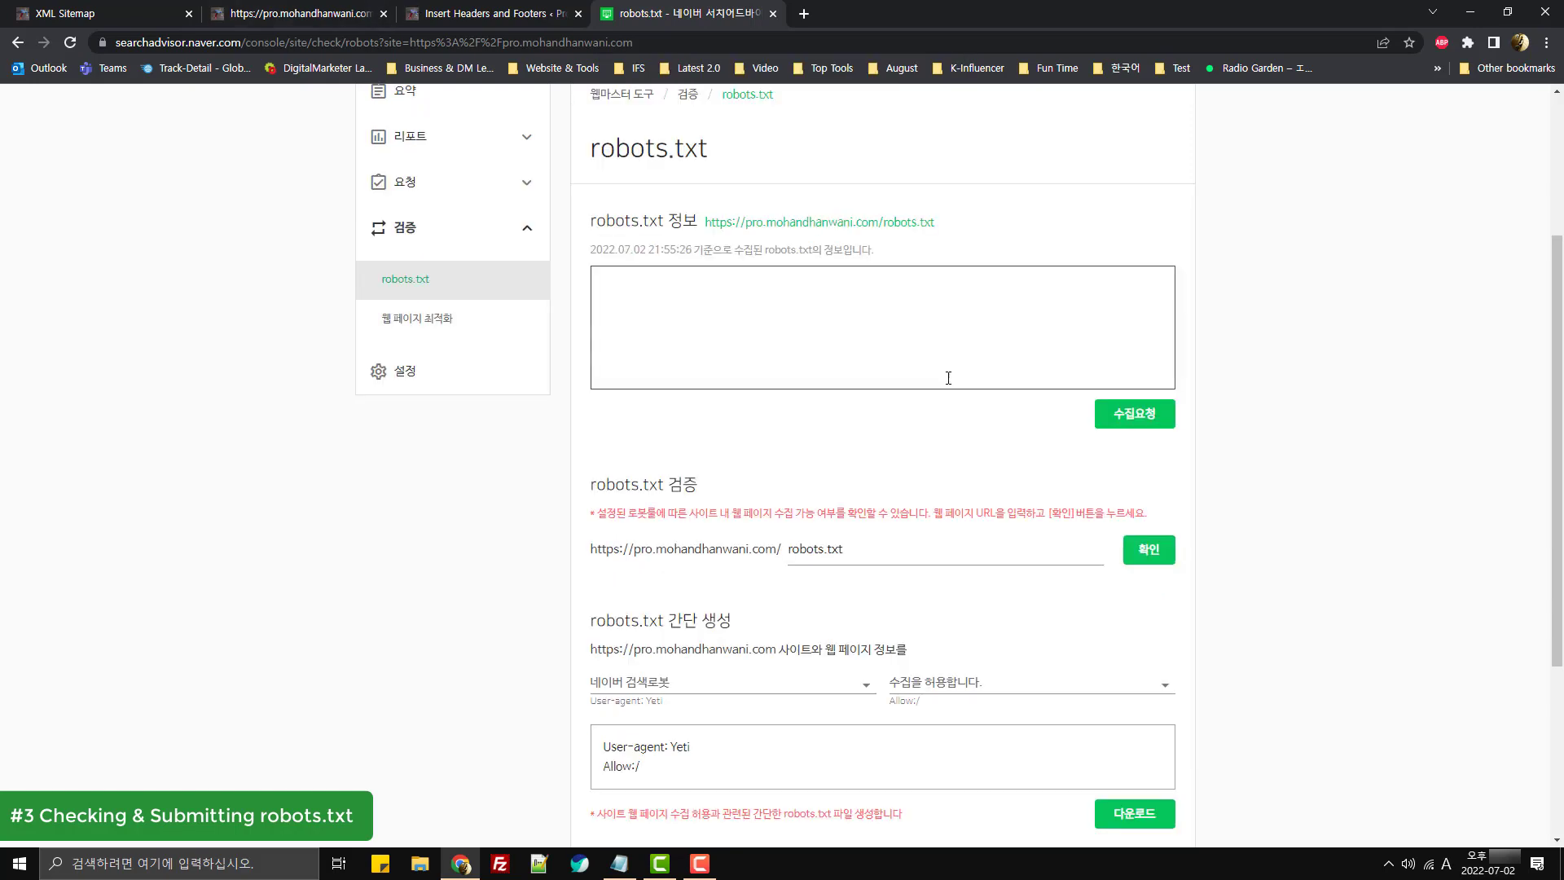
- Request collection of robots.txt, showing its rules collected at 2022.07.02 21:56:22
click(887, 557)
text(User-agent: * Disallow: /wp-admin/ Allow: /wp-admin/admin-ajax.php  Sitemap: https://pro.mohandhanwani.com/sitemap_index.xml)
click(1157, 411)
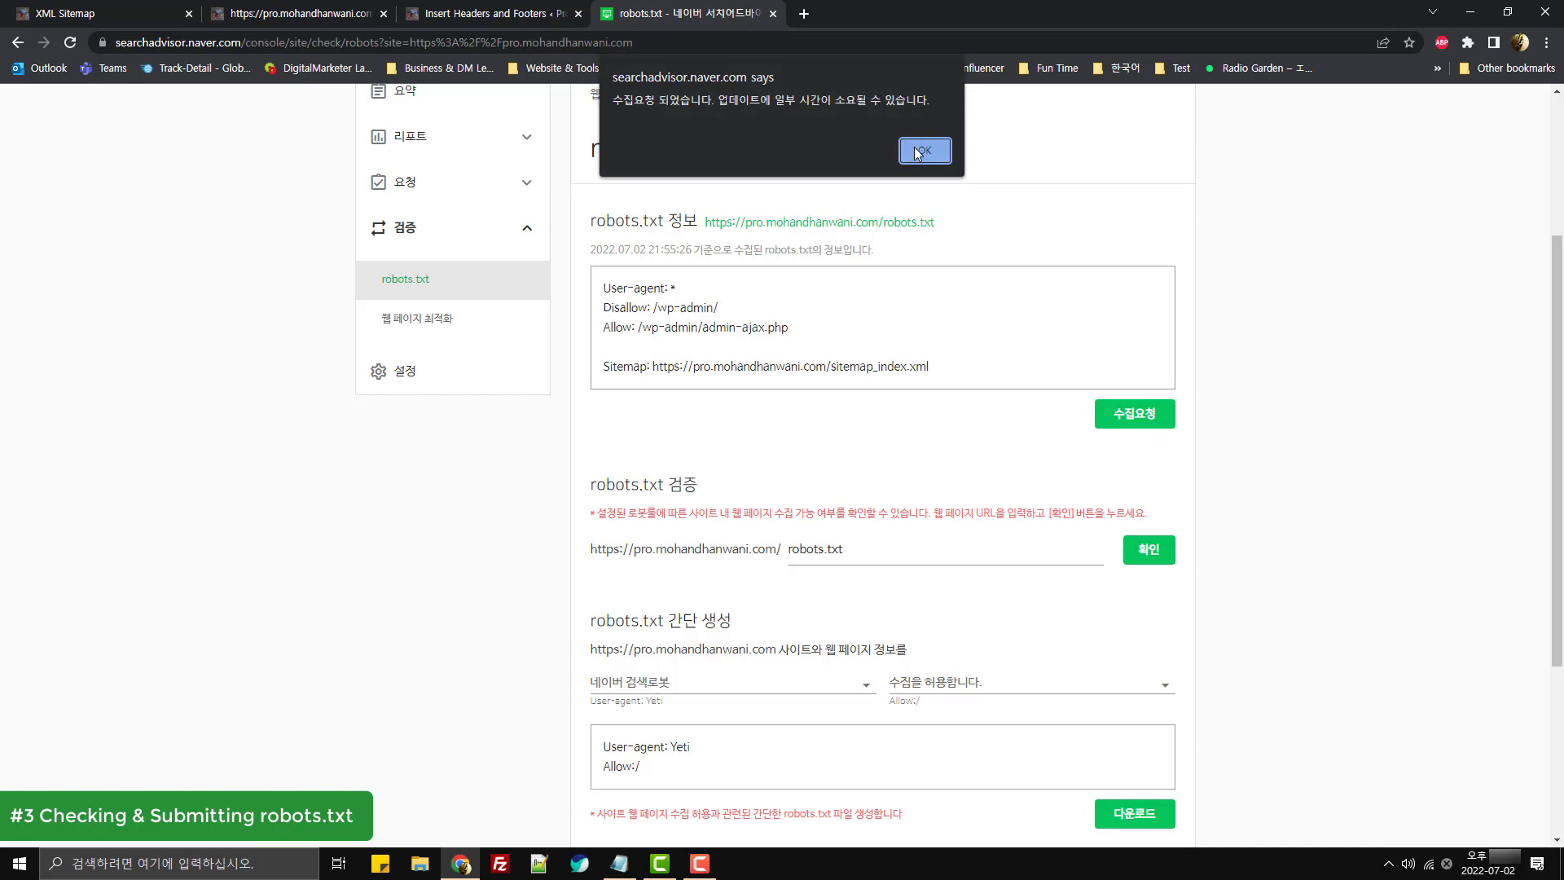
click(923, 150)
drag(918, 374, 807, 276)
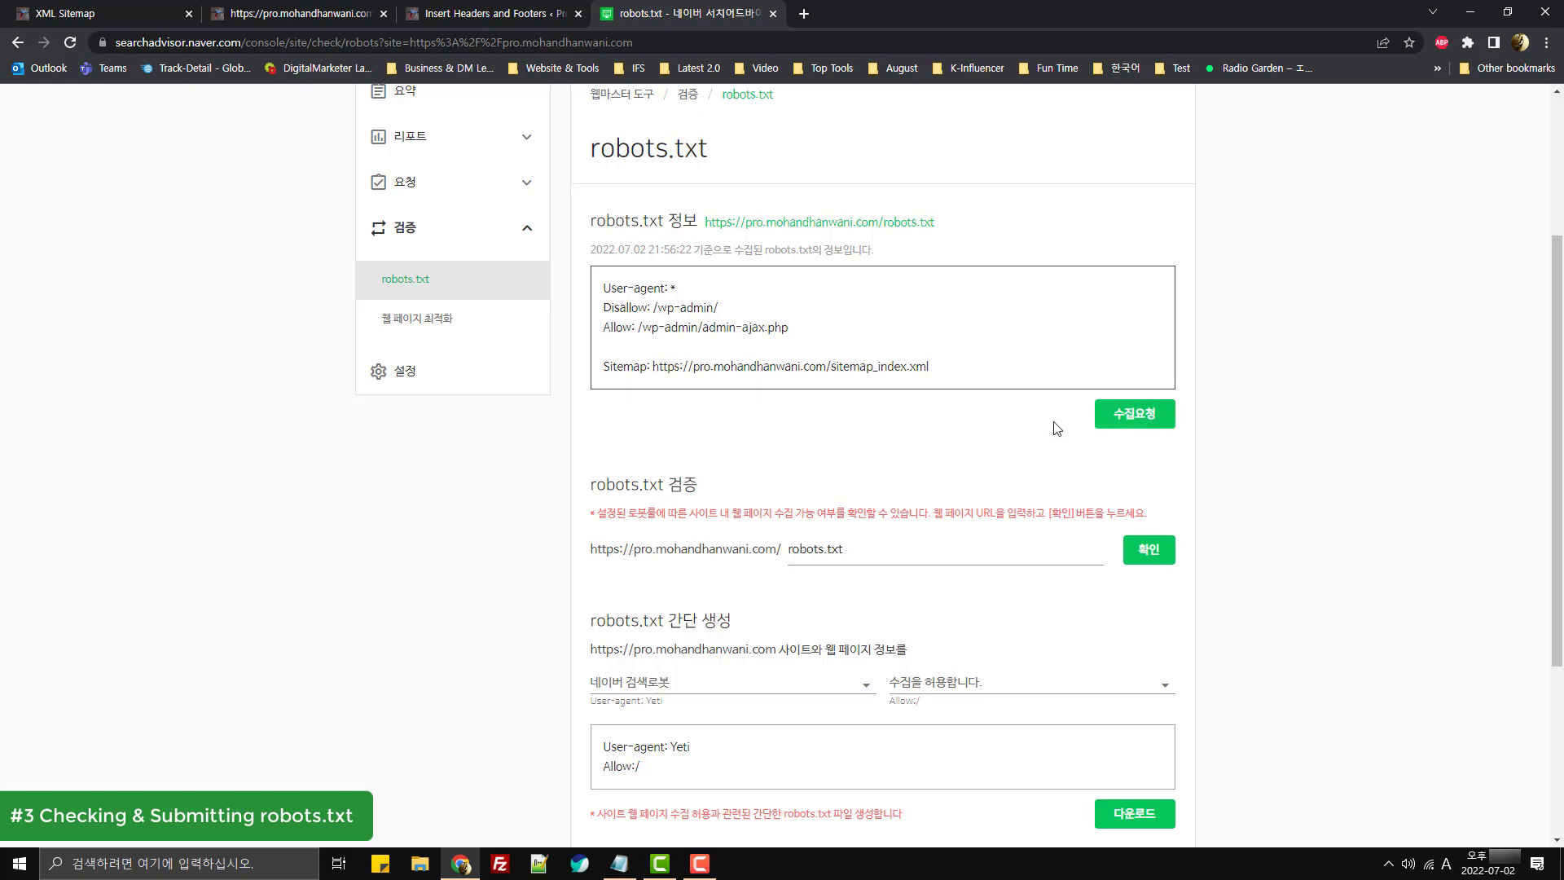
scroll(1057, 429, up, 3)
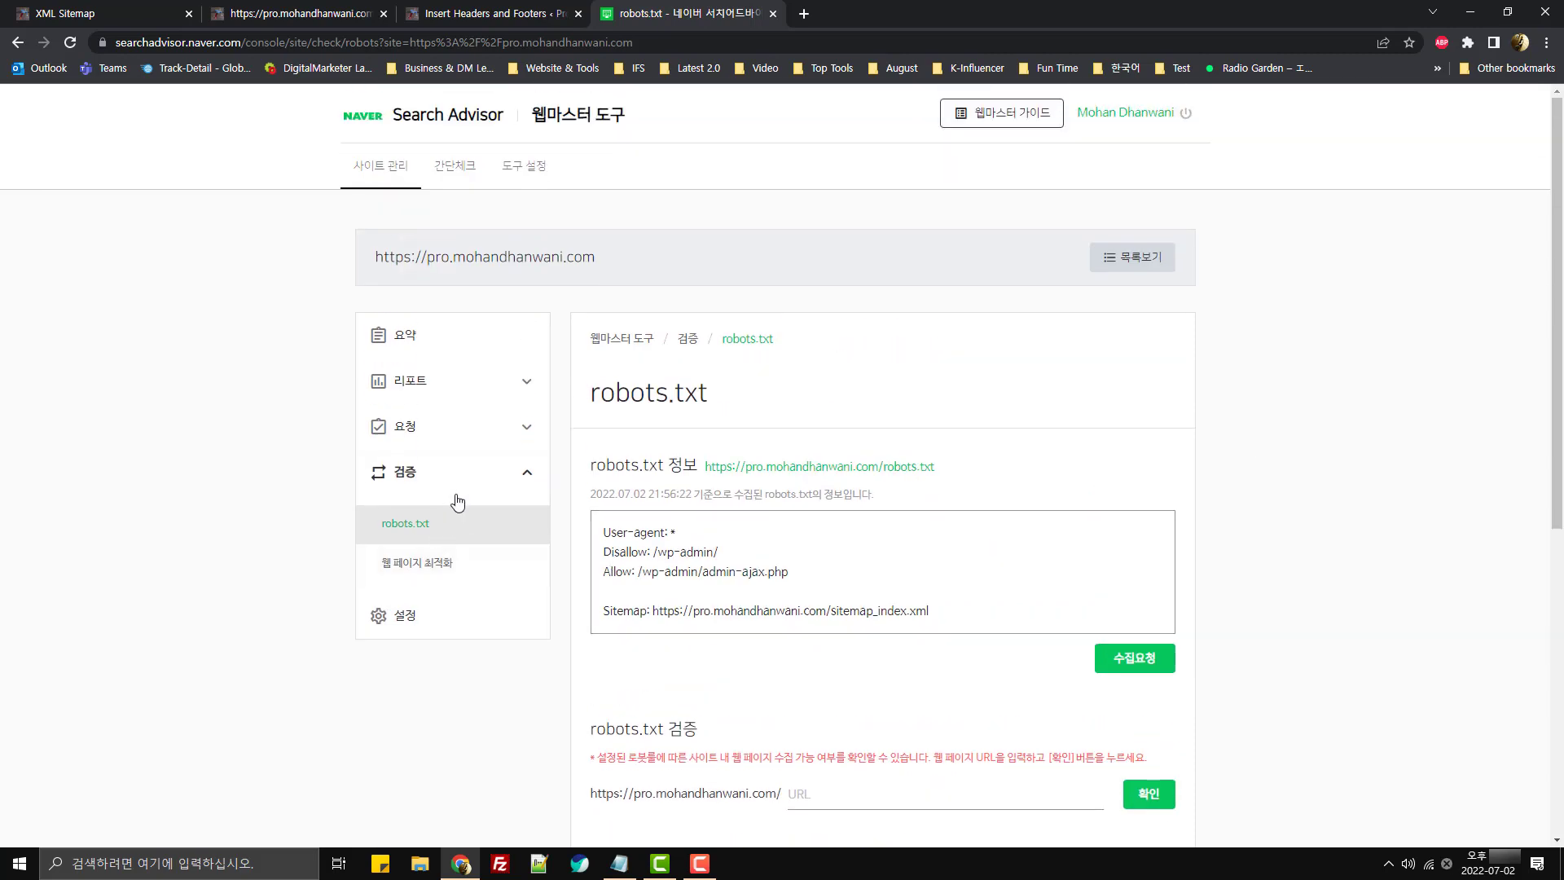
- Under 요청, view the 웹 페이지 검색 제외 and 웹 페이지 수집 pages, ending in the exclusion URL field
click(482, 445)
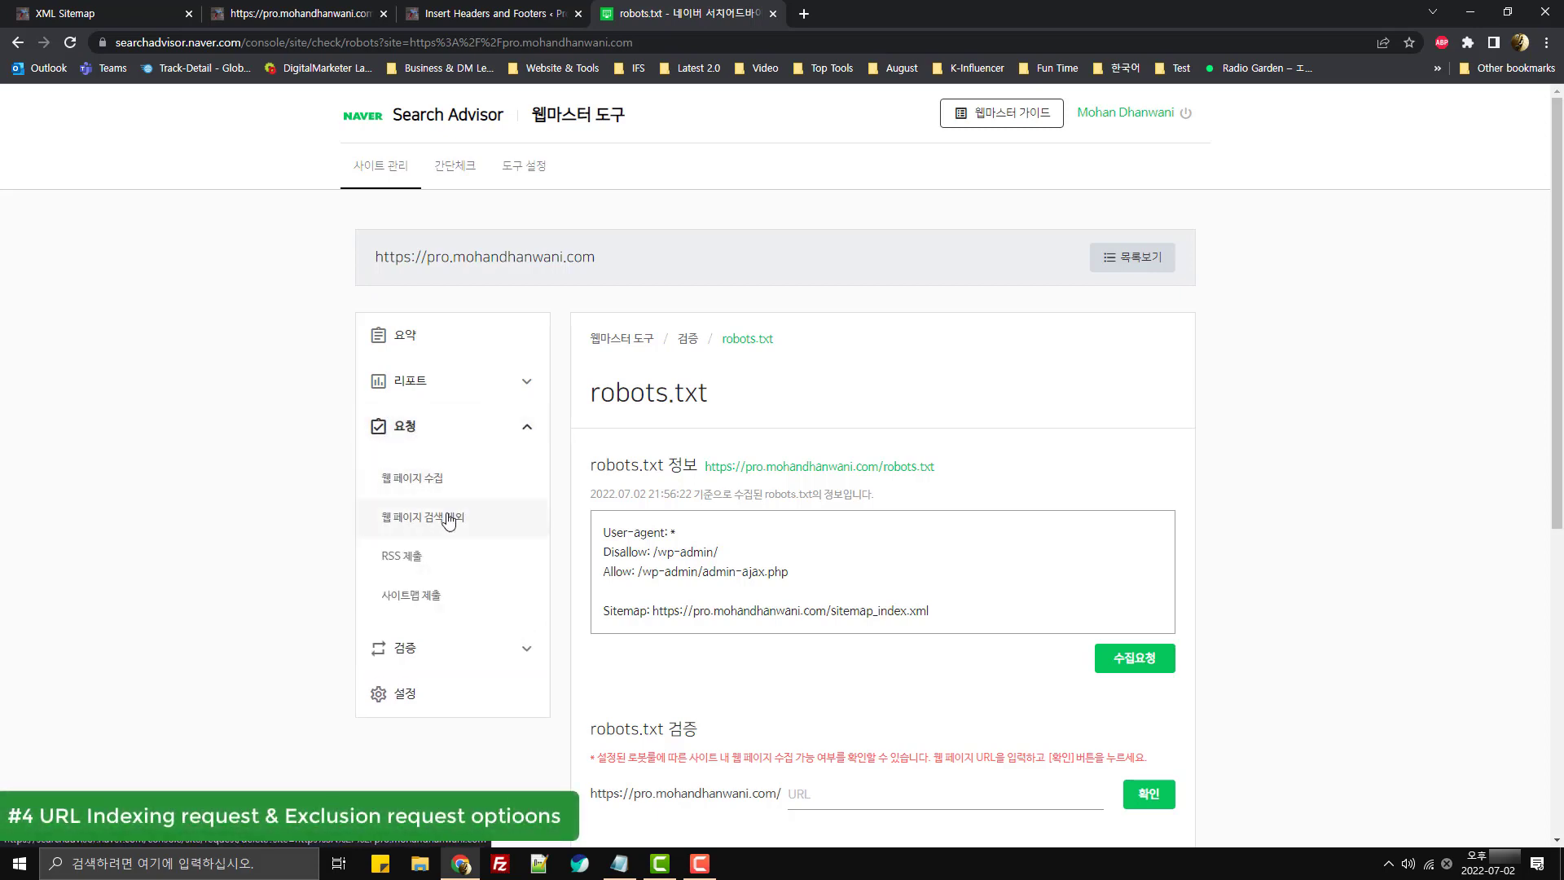
click(479, 518)
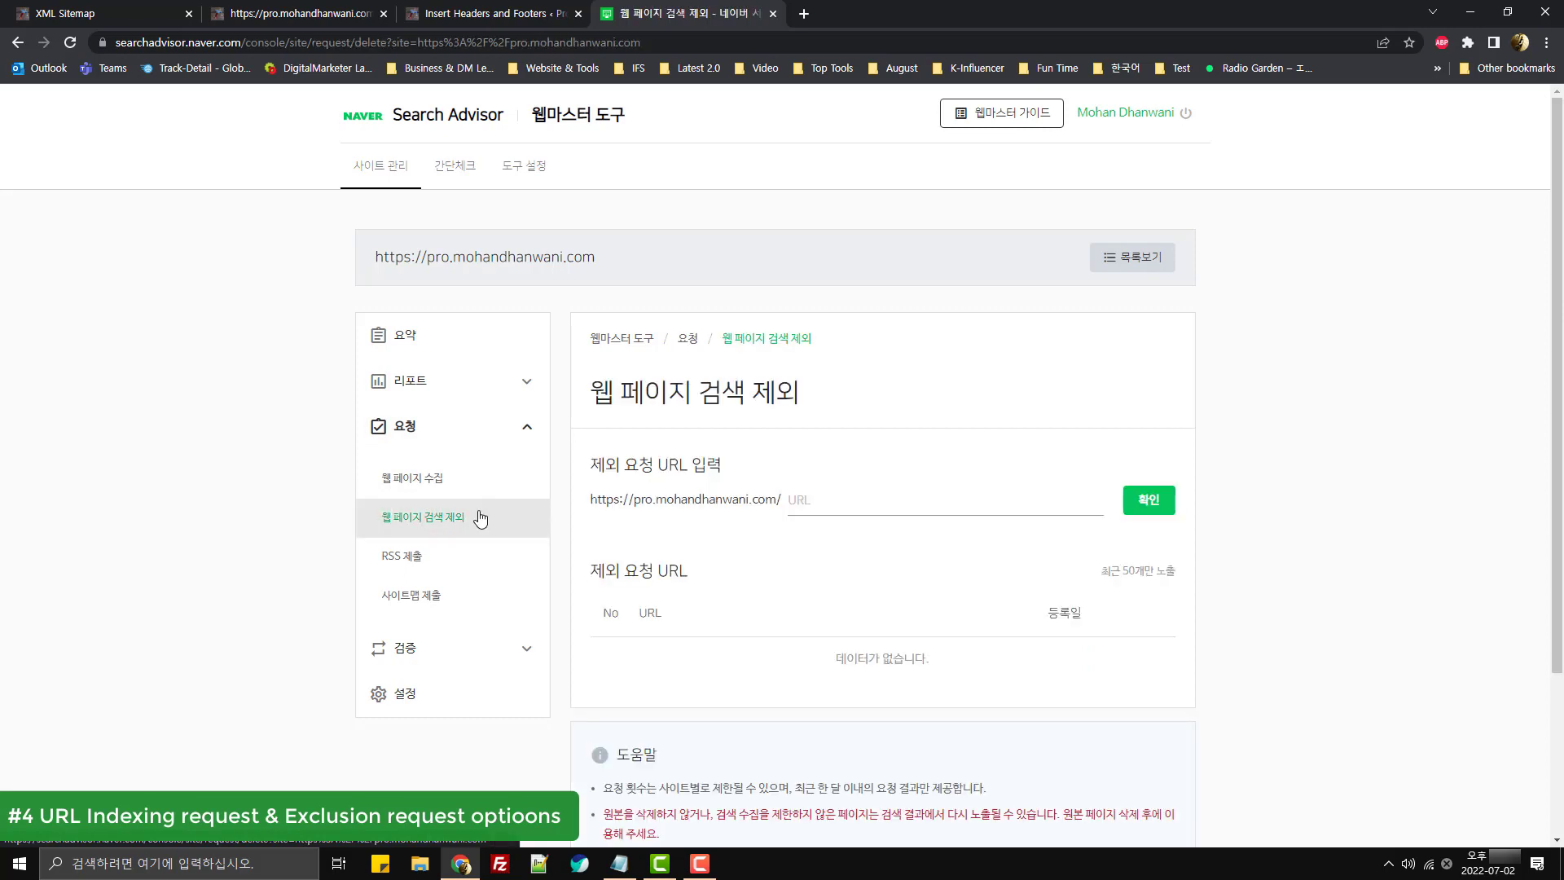
click(878, 501)
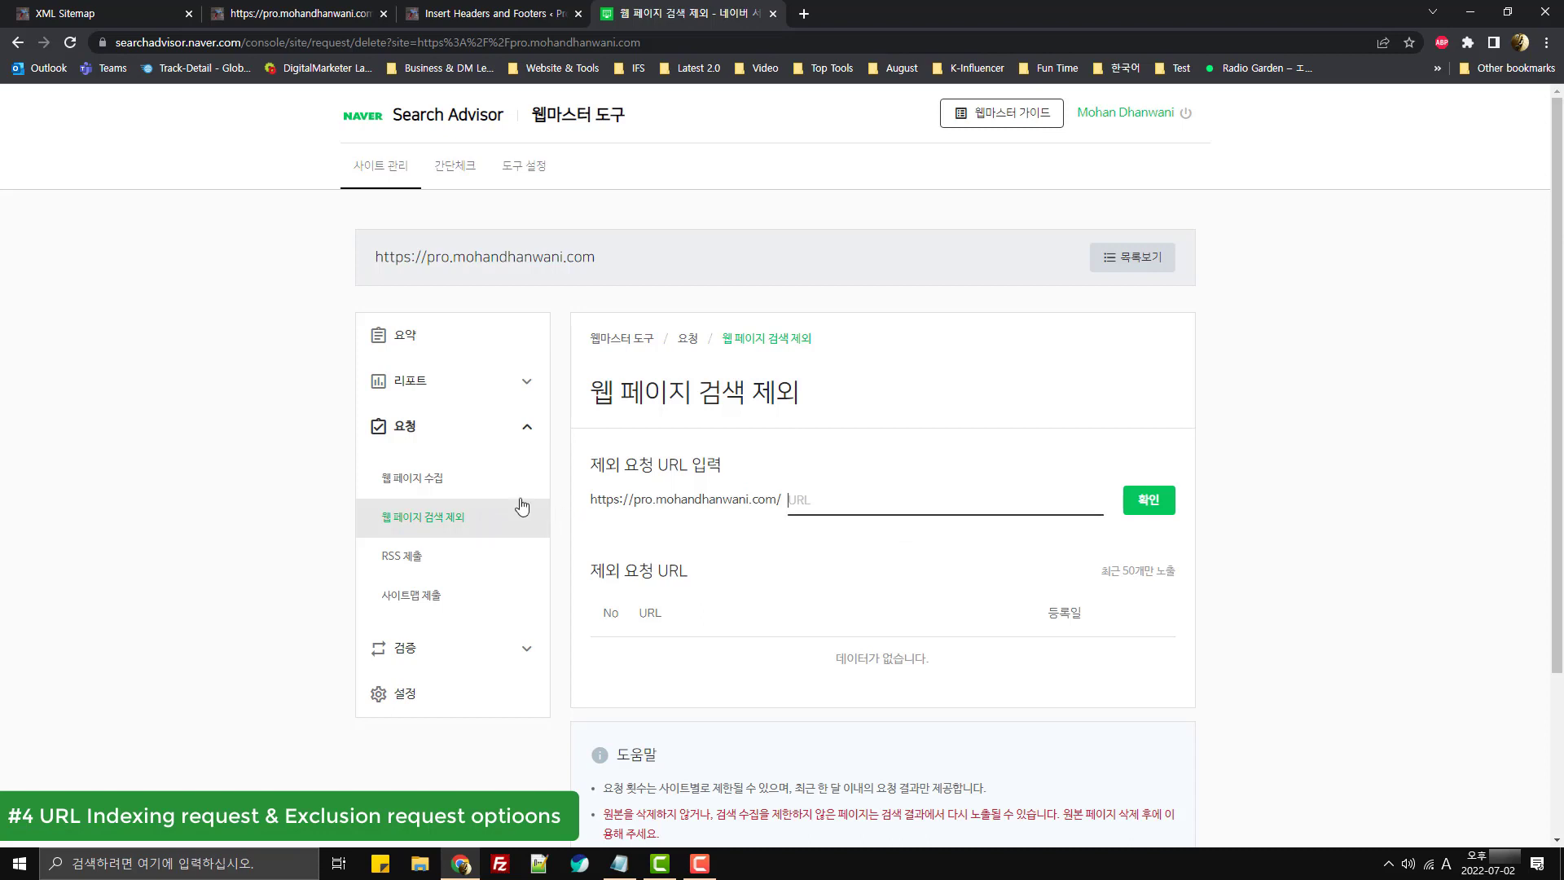
click(475, 487)
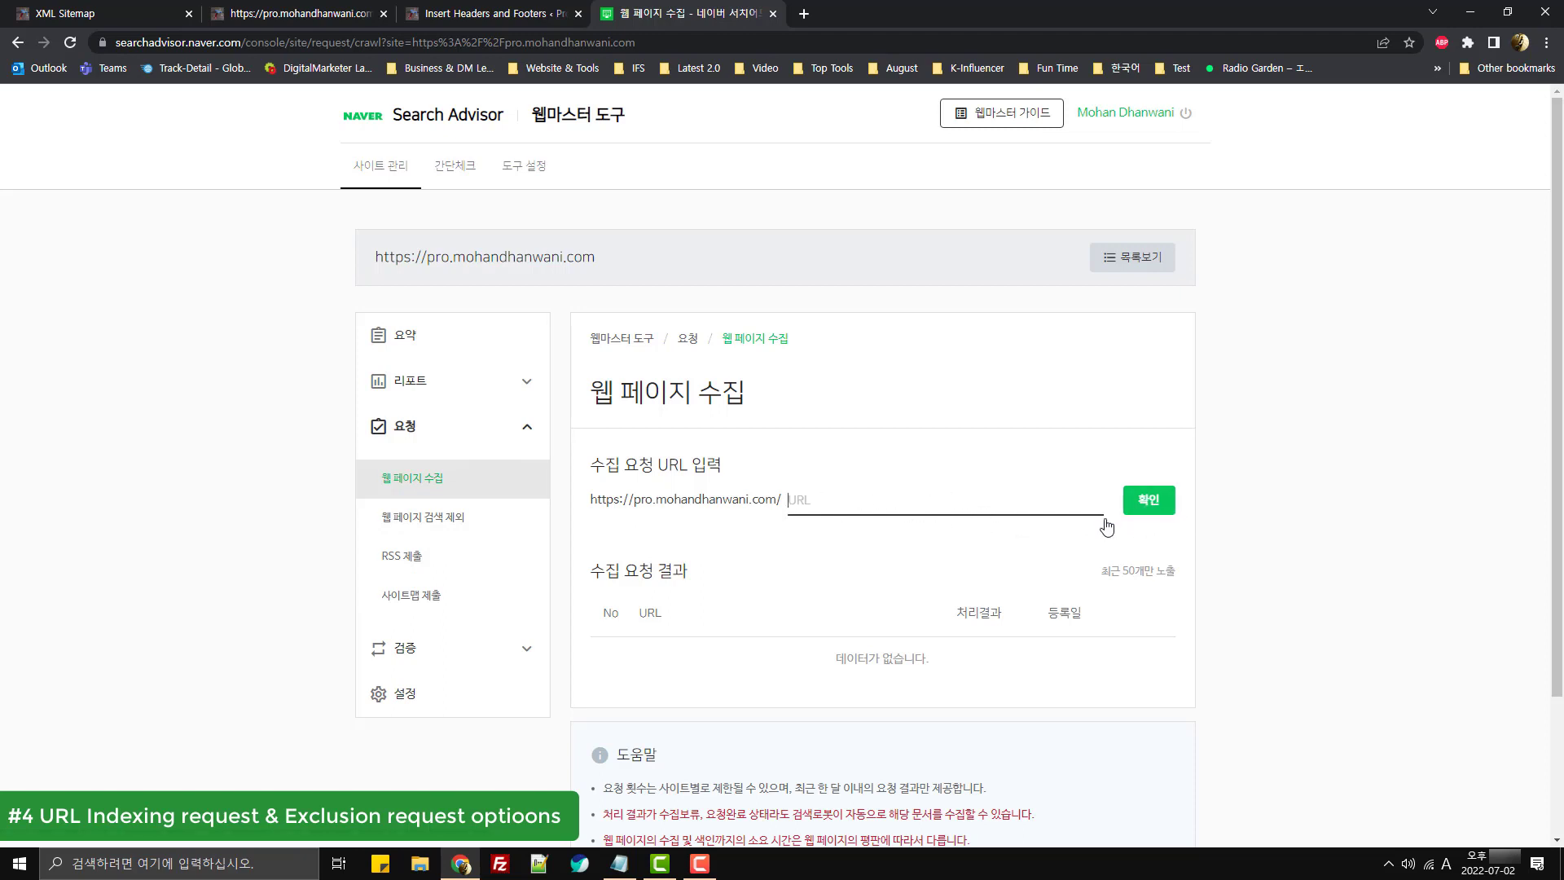
click(429, 522)
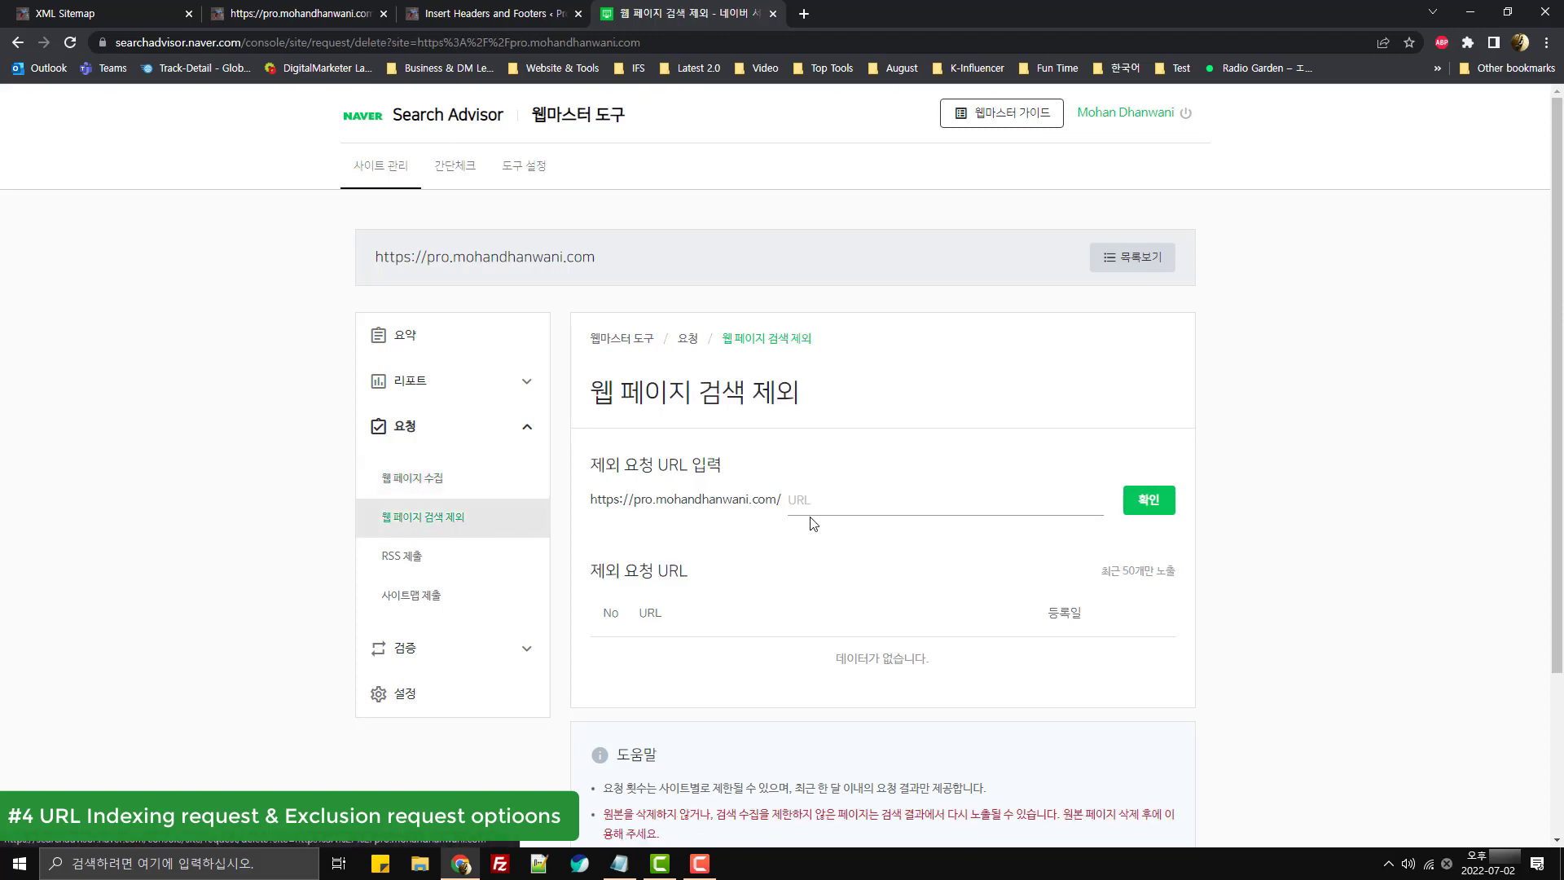
click(842, 504)
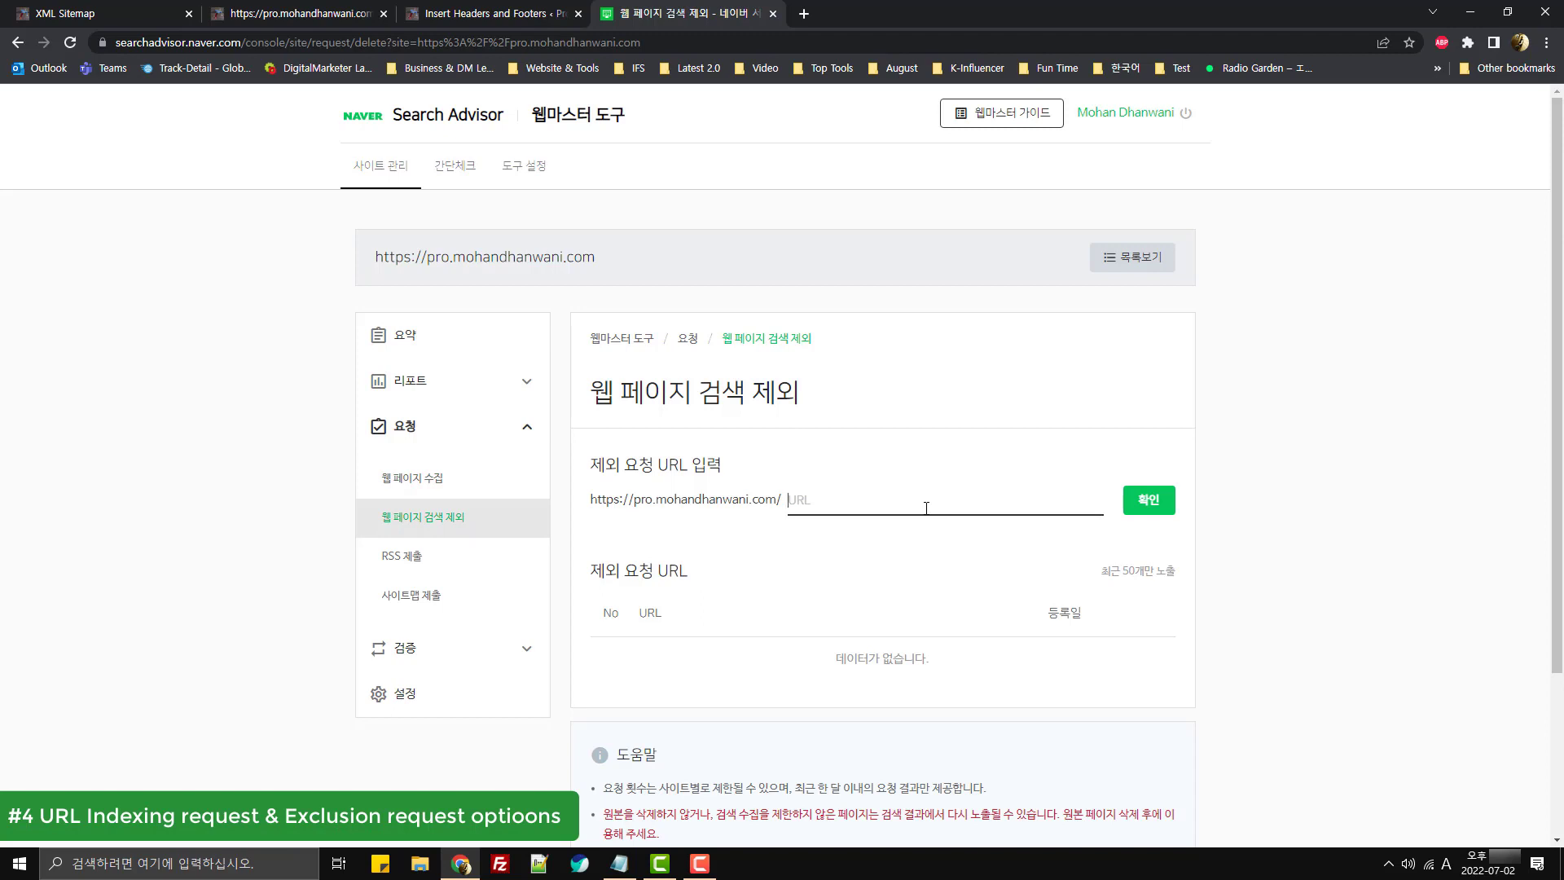